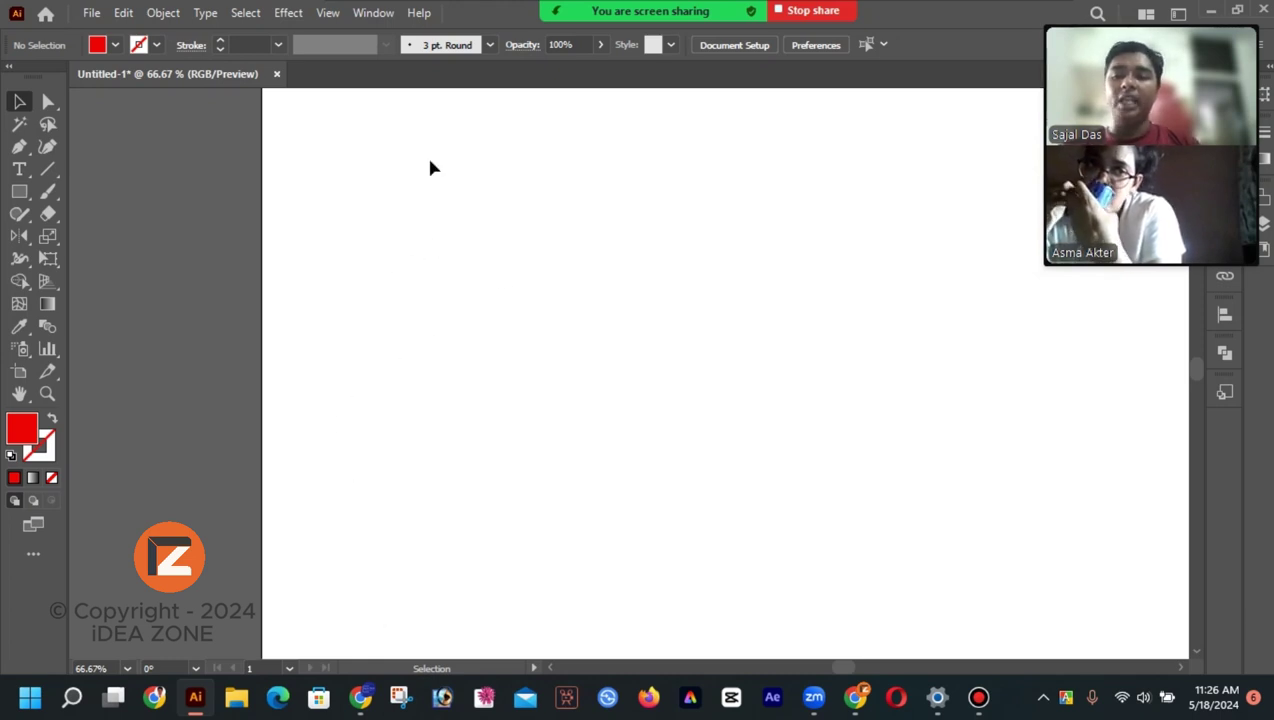
Step: Draw a nearly horizontal line and a diagonal line below it with the Line Segment tool, both without a stroke
left_click(48, 170)
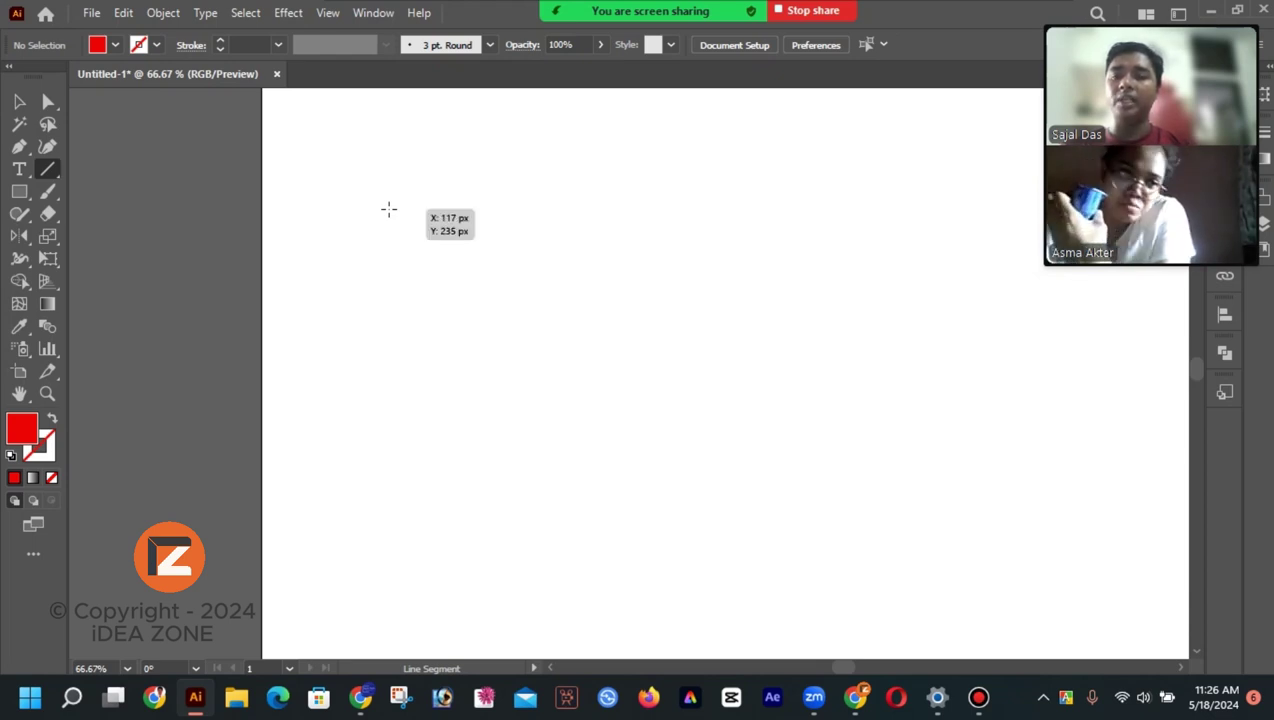
mouse_move(389, 209)
left_mouse_down()
mouse_move(651, 188)
mouse_move(753, 198)
mouse_move(683, 206)
mouse_move(743, 205)
left_mouse_up()
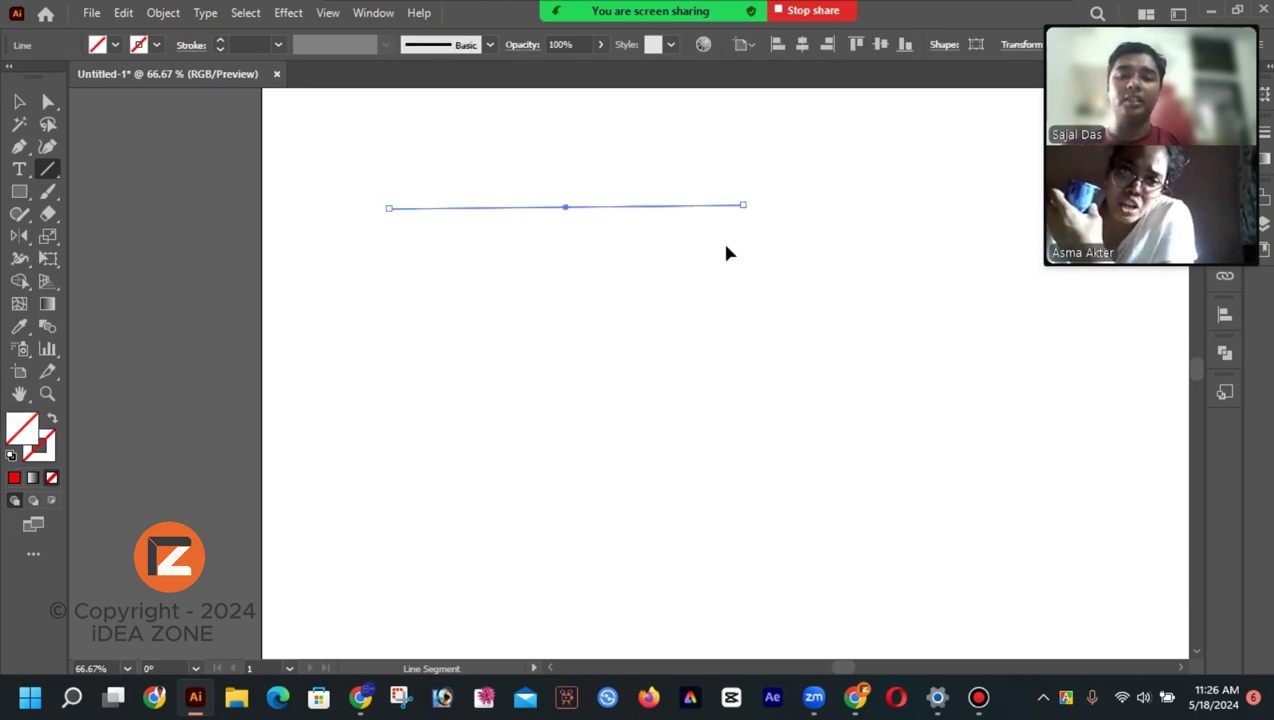
left_click(690, 324)
left_click(656, 408)
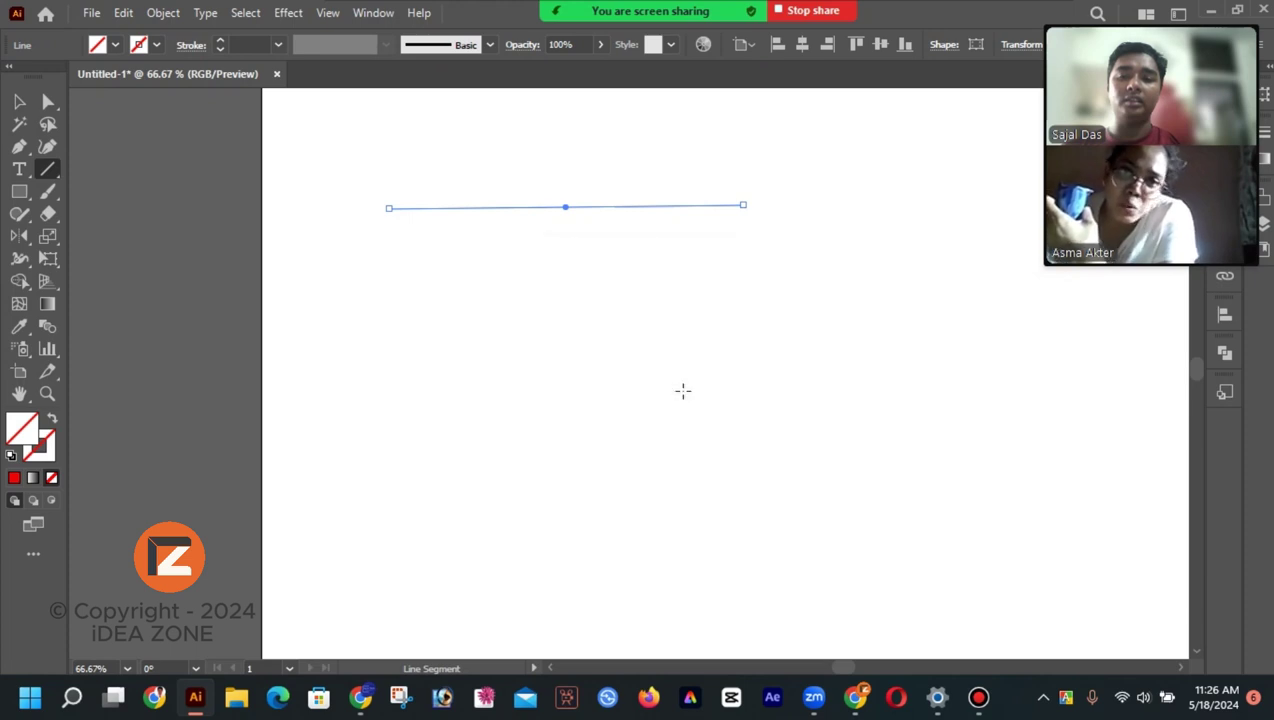
left_click_drag(760, 259, 632, 441)
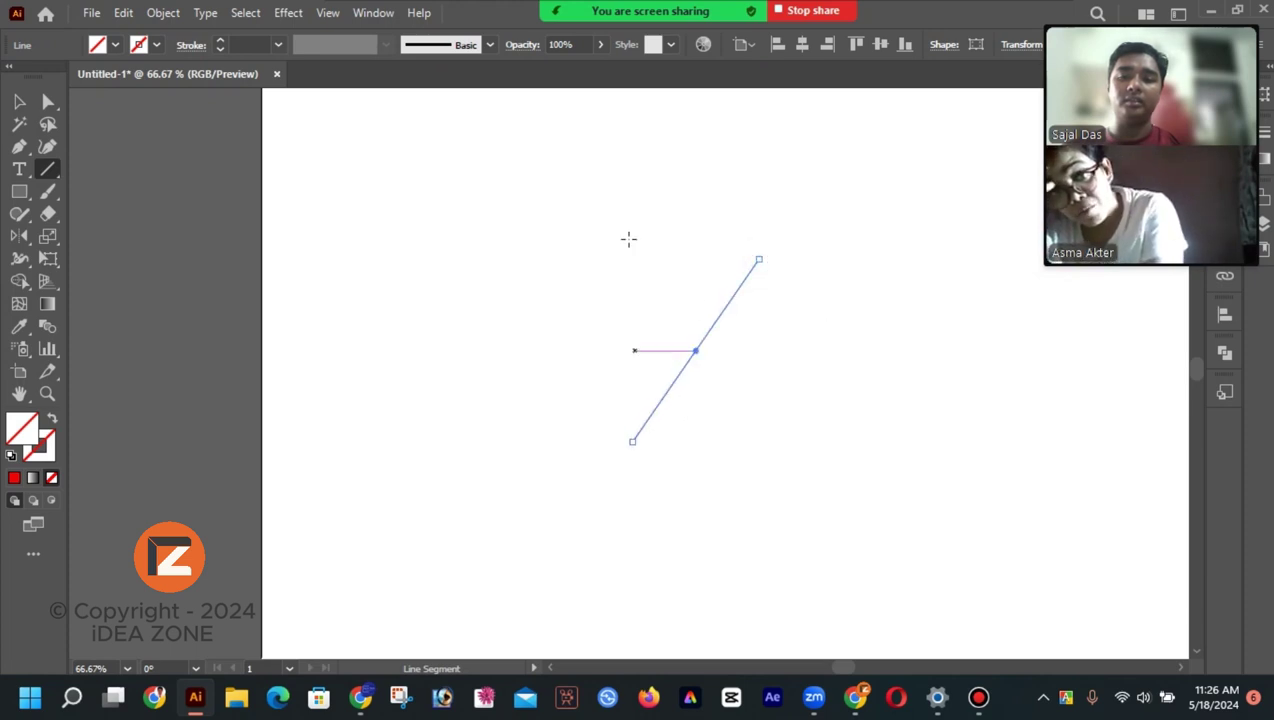
Step: Select the two unstroked lines with the Selection tool and remove them from the artboard
key("v")
left_click(711, 323)
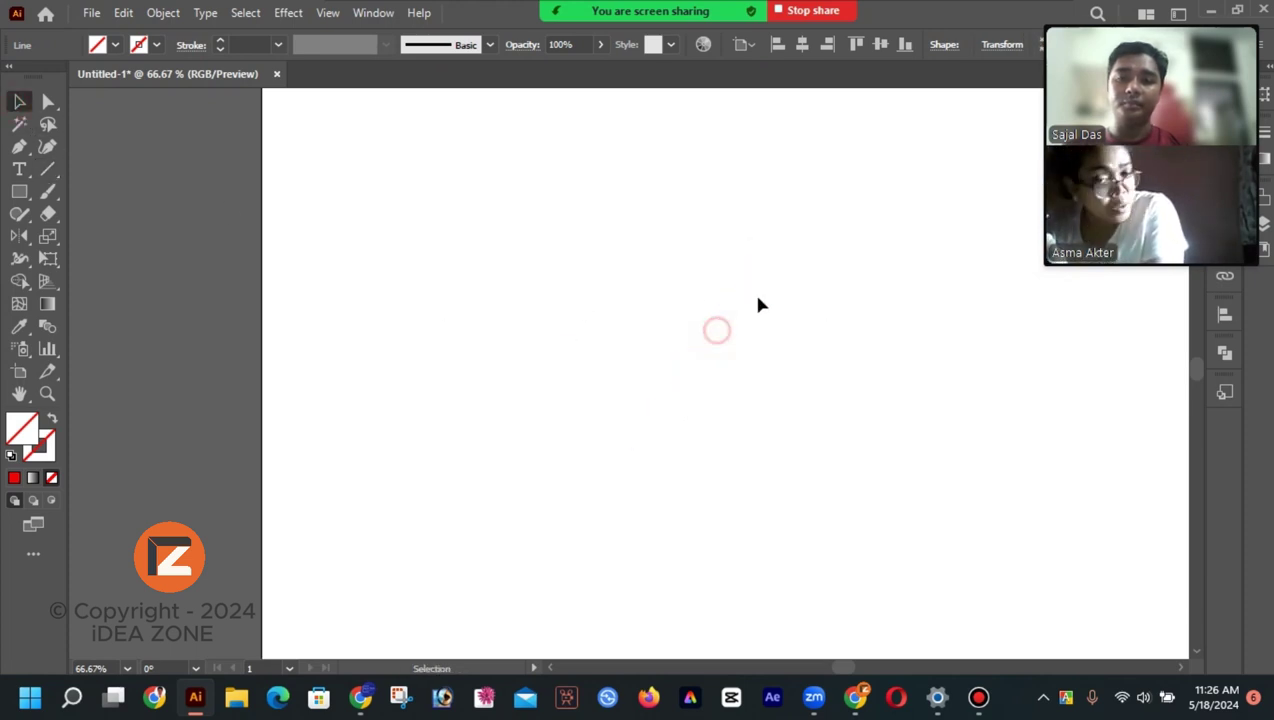
left_click_drag(795, 247, 651, 373)
left_click(651, 373)
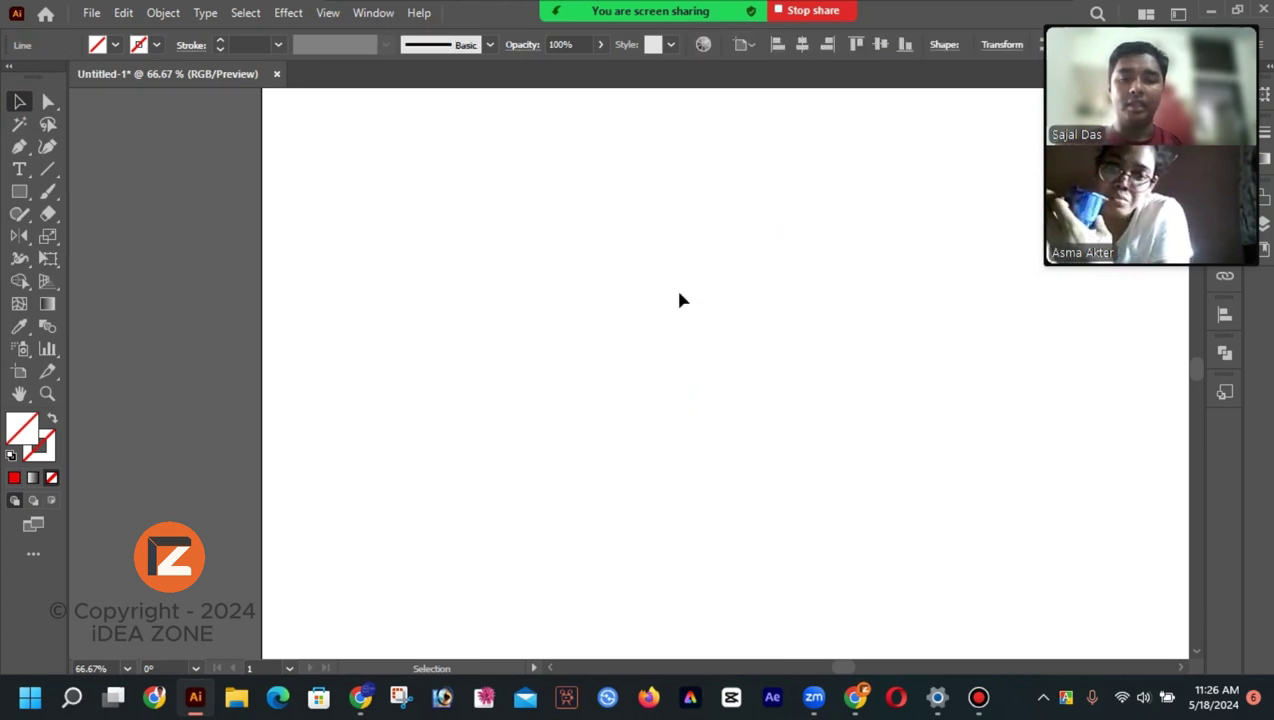
left_click_drag(713, 148, 551, 362)
left_click(551, 362)
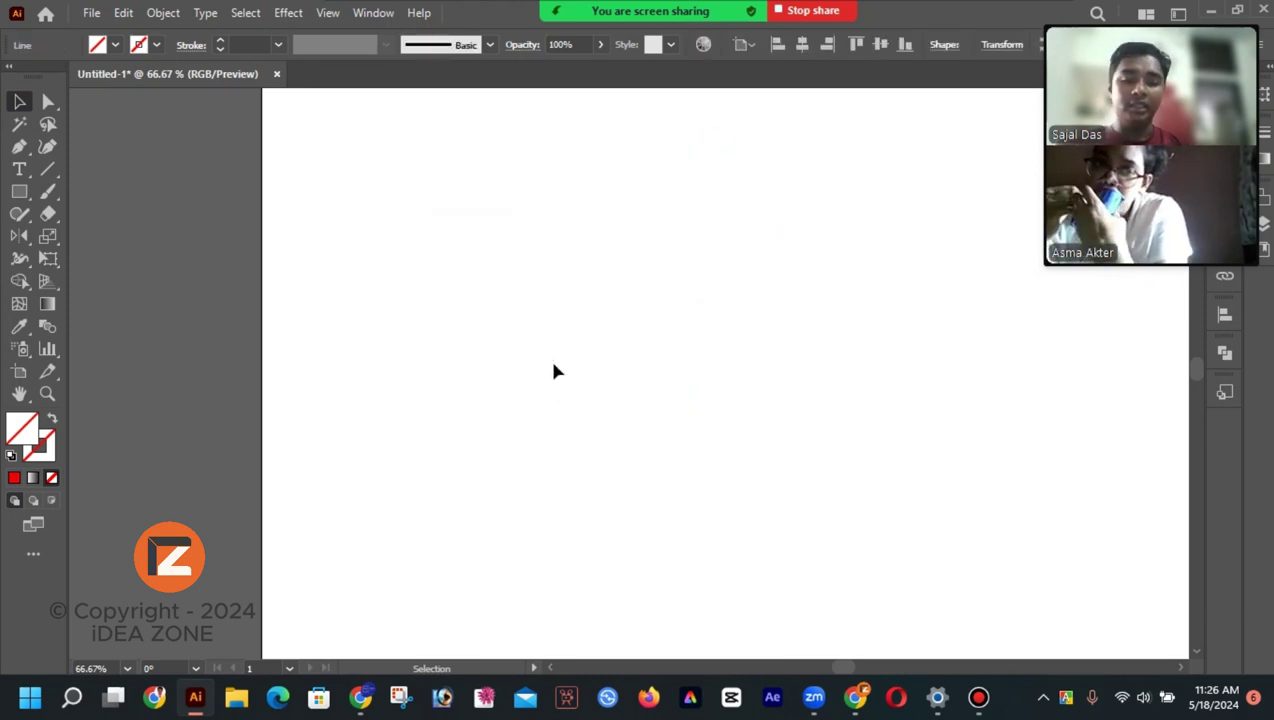
Step: Activate the red FF0000 stroke at 1 pt and draw nine straight lines at various angles across the artboard
left_click(46, 450)
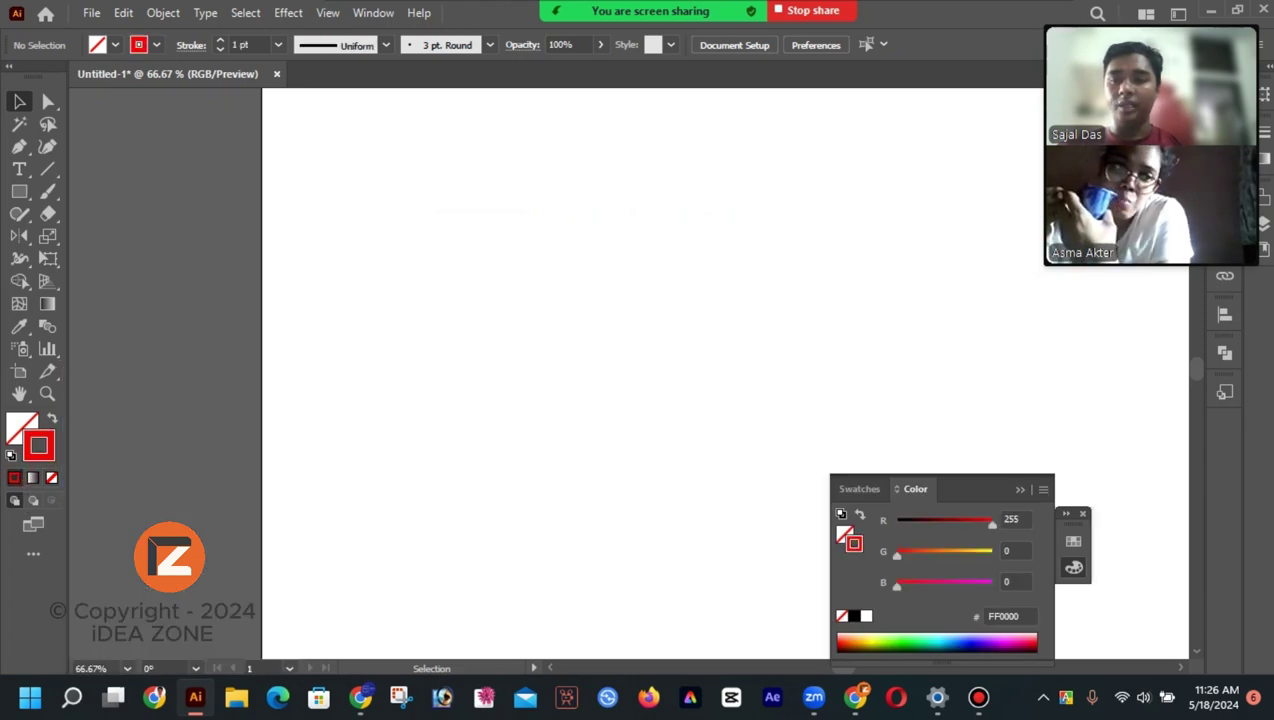
left_click(48, 169)
left_click_drag(444, 237, 670, 235)
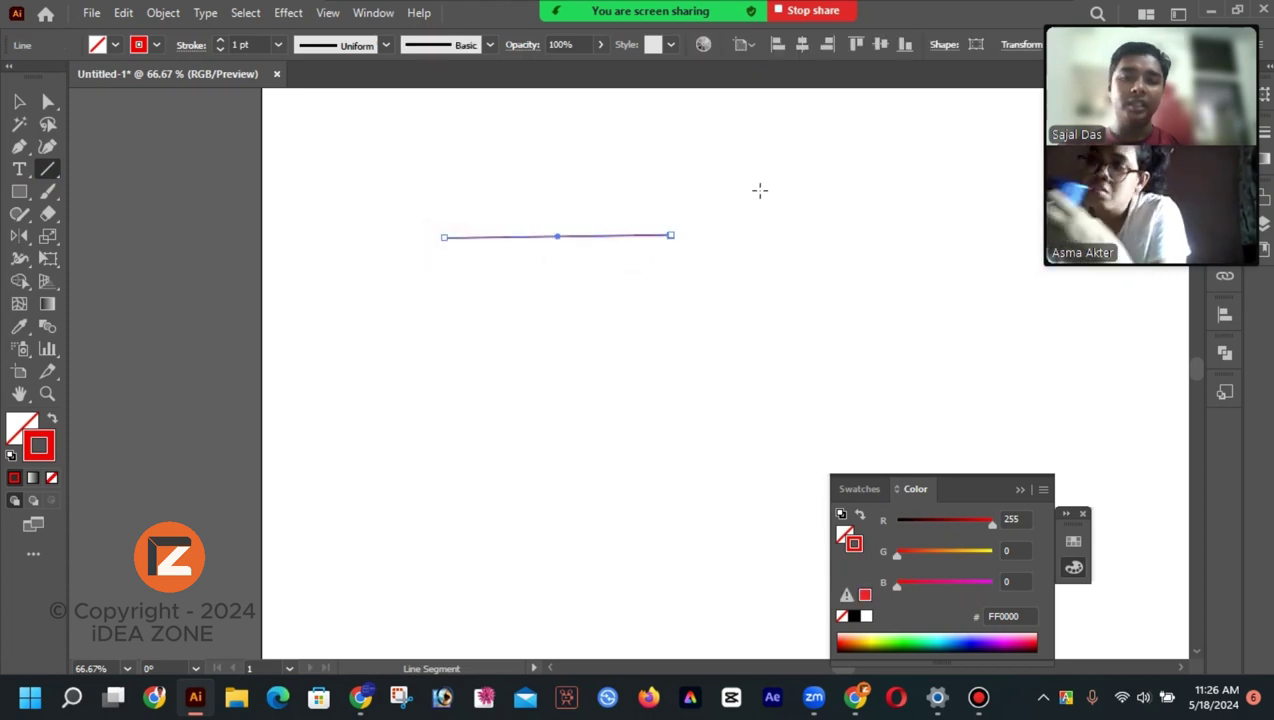
left_click_drag(765, 185, 621, 418)
left_click_drag(531, 170, 512, 424)
left_click_drag(340, 190, 616, 319)
left_click_drag(690, 114, 540, 431)
left_click_drag(444, 155, 802, 418)
left_click_drag(870, 190, 617, 631)
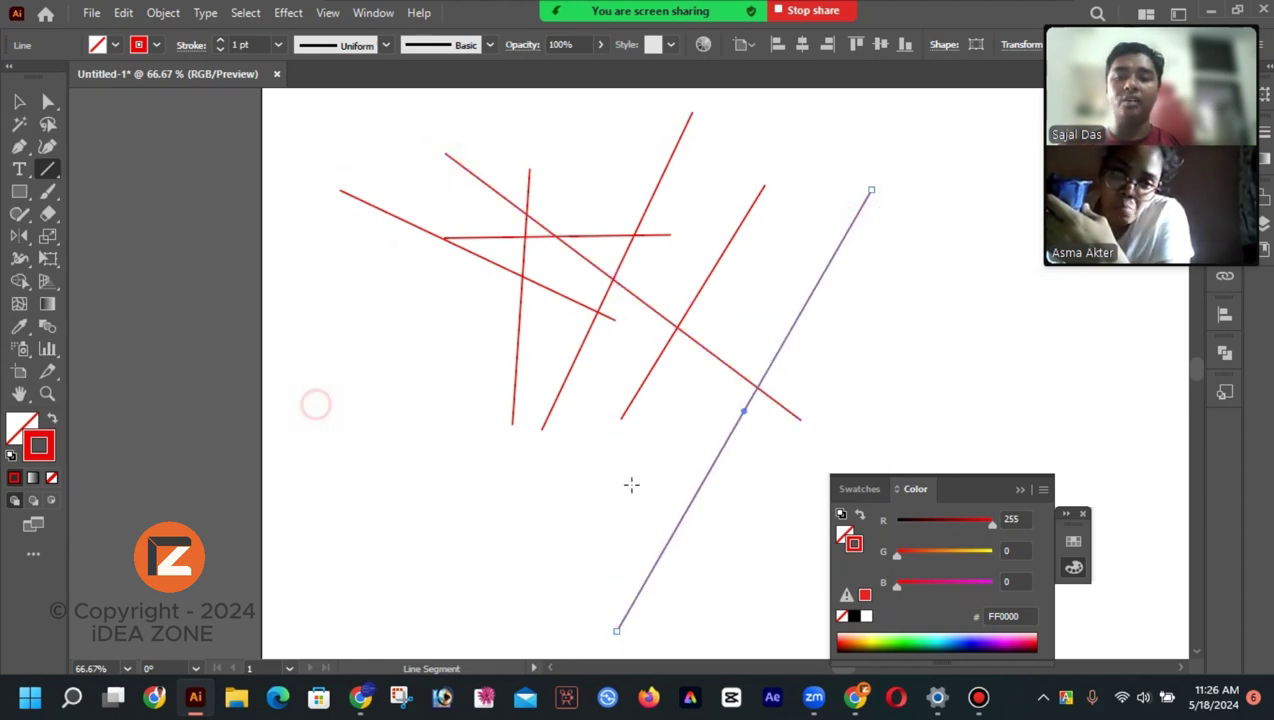
left_click_drag(631, 484, 316, 404)
left_click_drag(341, 311, 378, 511)
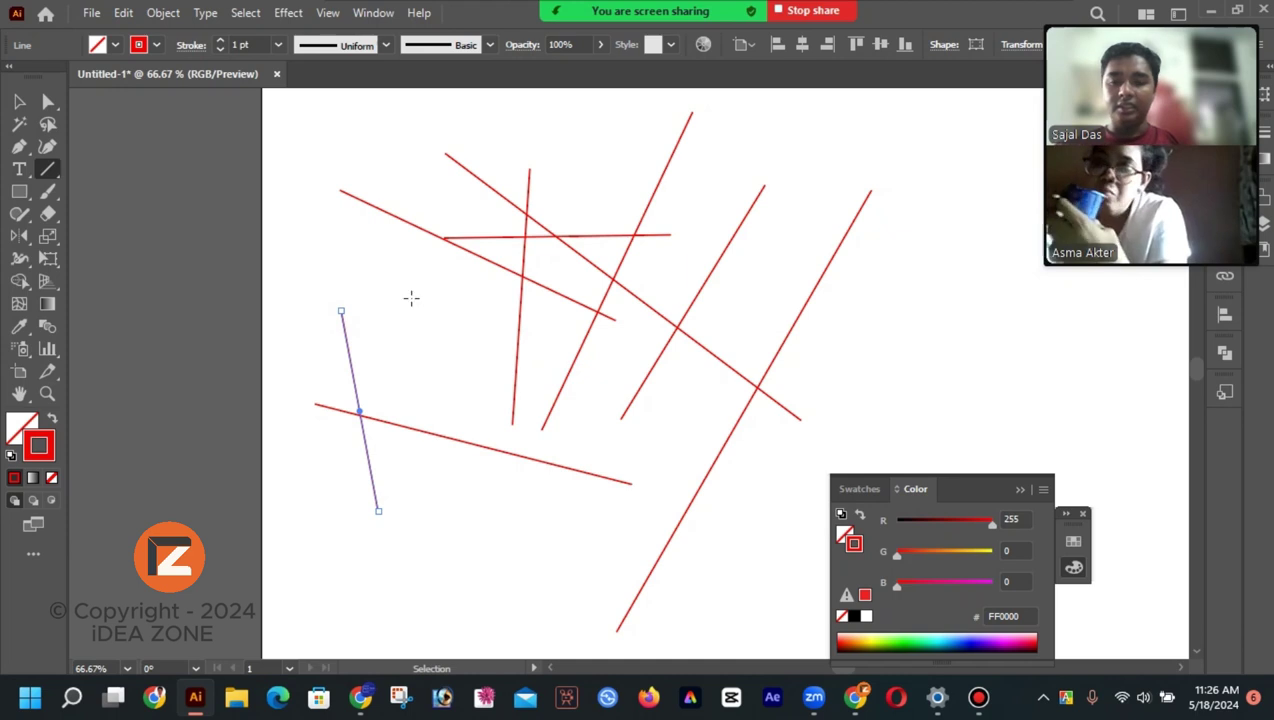
Step: Select all nine red lines, close the floating colour controls and delete the lines
key("ctrl+a")
left_click(1021, 489)
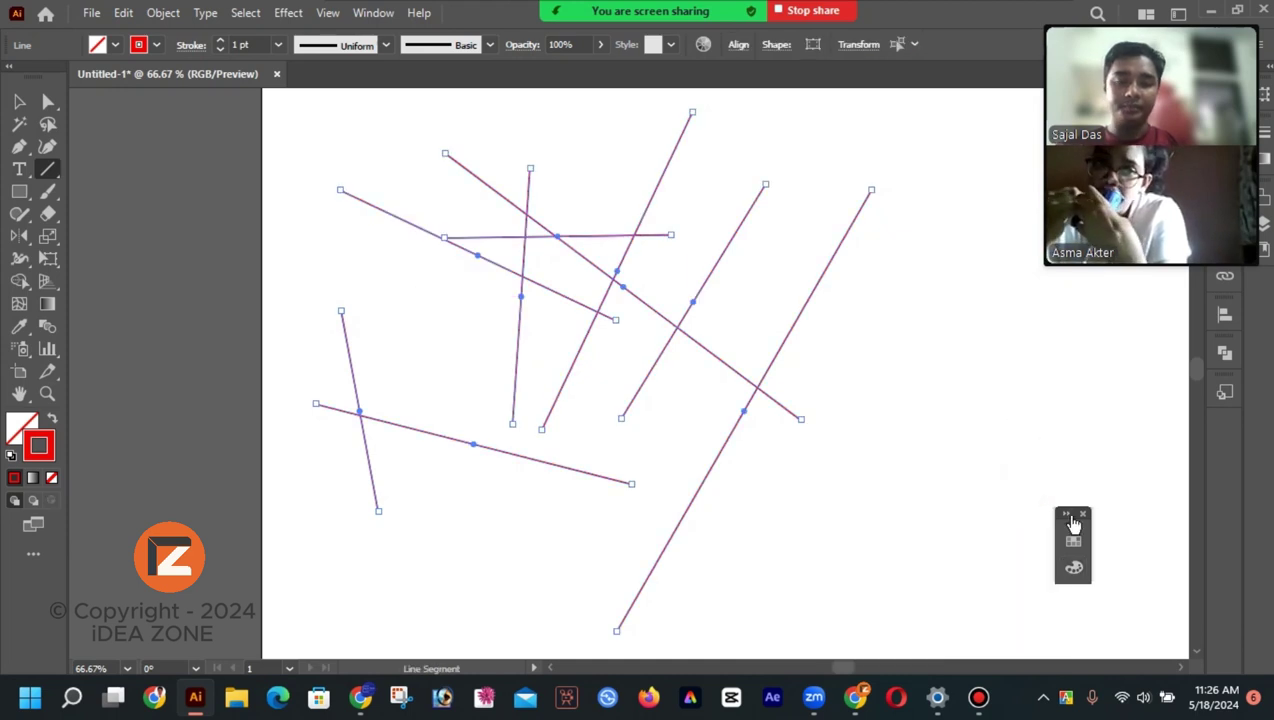
left_click(1081, 515)
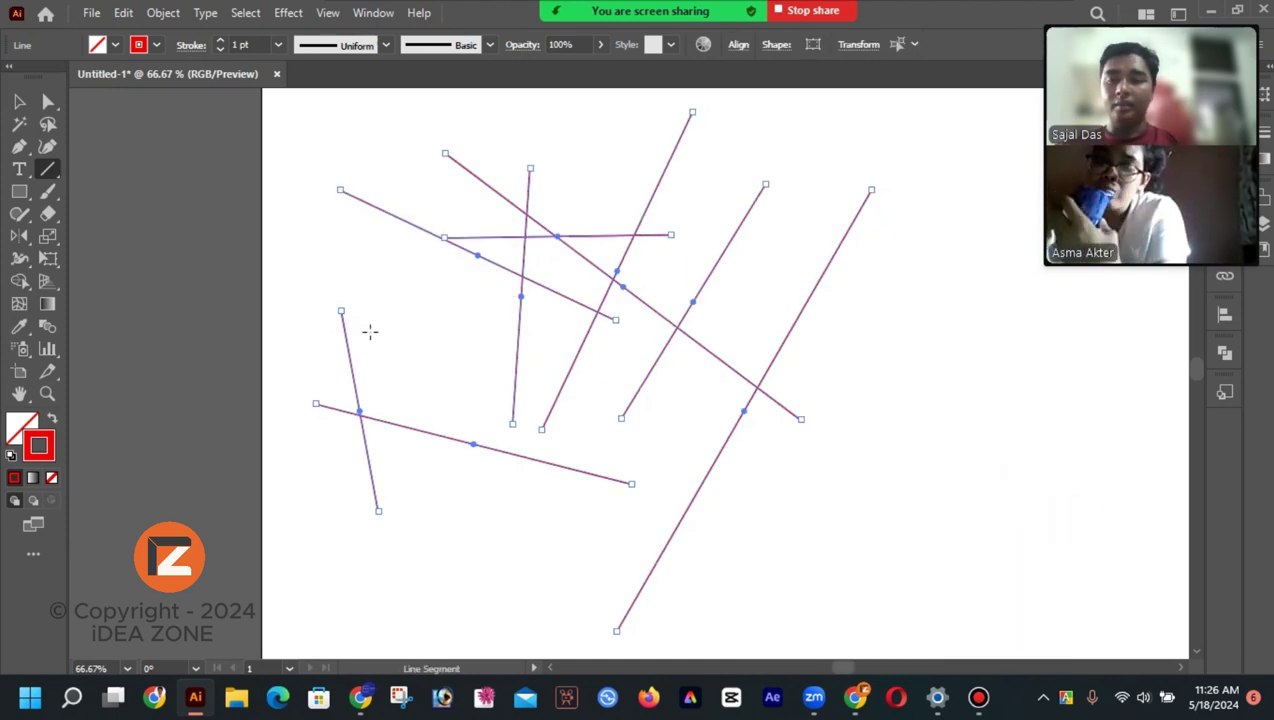
key("Delete")
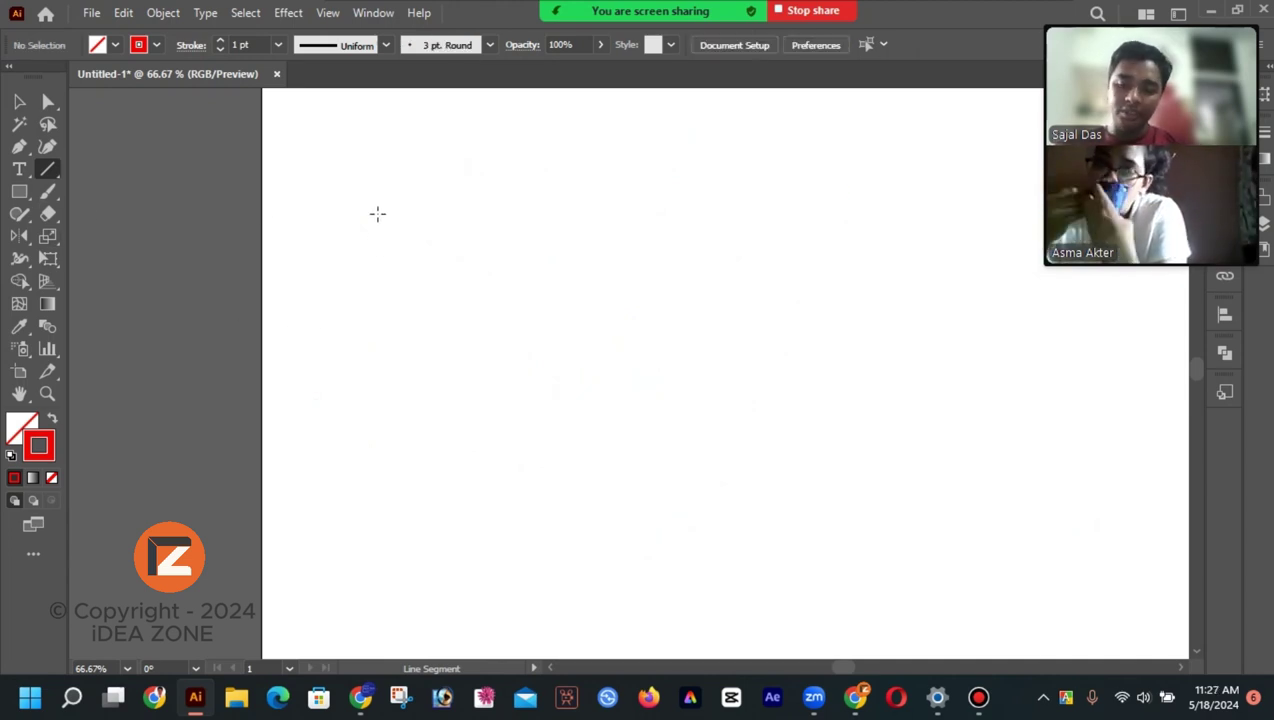
Step: Draw a long horizontal red line, a shorter horizontal one above it and a slanted one below it
left_click_drag(377, 213, 1001, 196)
left_click_drag(990, 110, 896, 384)
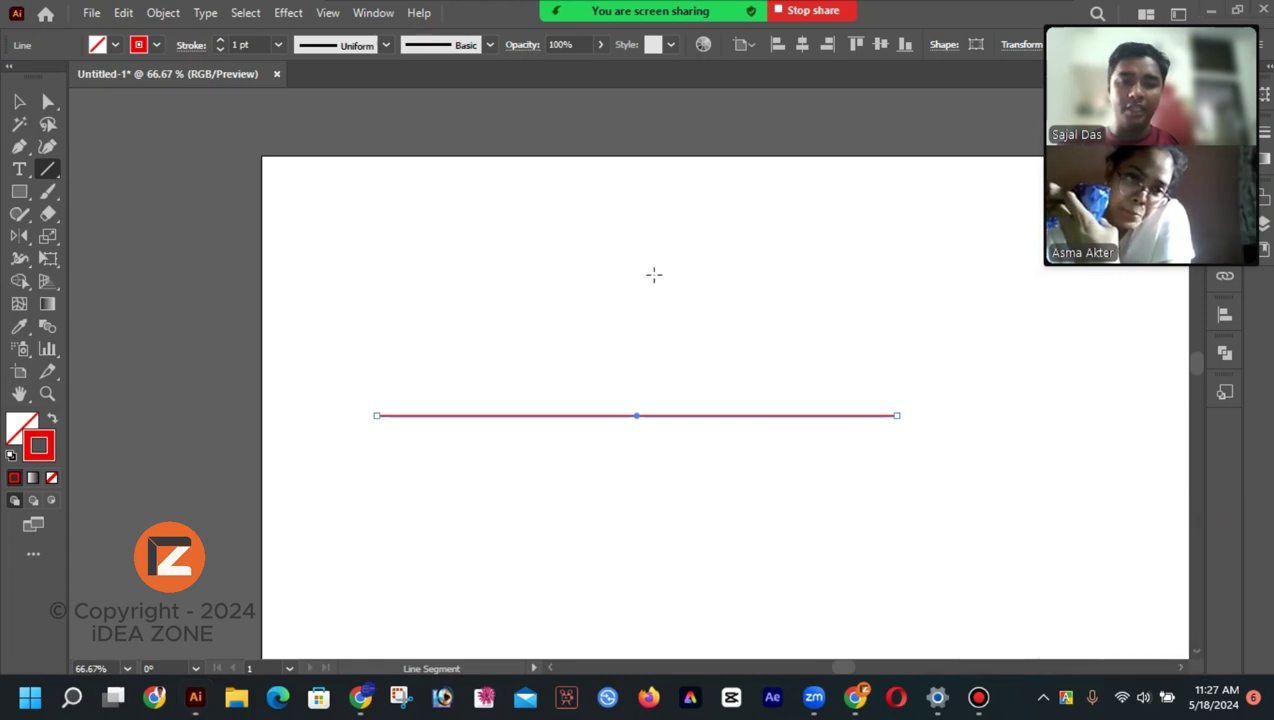
mouse_move(654, 274)
left_mouse_down()
mouse_move(754, 392)
mouse_move(772, 432)
mouse_move(728, 364)
mouse_move(776, 441)
mouse_move(727, 365)
mouse_move(677, 520)
mouse_move(344, 347)
mouse_move(354, 197)
mouse_move(703, 536)
mouse_move(626, 199)
mouse_move(606, 489)
mouse_move(662, 290)
mouse_move(629, 370)
mouse_move(628, 287)
mouse_move(518, 464)
mouse_move(682, 330)
mouse_move(412, 708)
mouse_move(568, 413)
mouse_move(624, 272)
mouse_move(637, 455)
mouse_move(887, 412)
mouse_move(1001, 353)
mouse_move(1060, 250)
mouse_move(944, 373)
mouse_move(1001, 243)
mouse_move(742, 205)
mouse_move(942, 218)
mouse_move(833, 199)
mouse_move(808, 230)
left_mouse_up()
mouse_move(609, 324)
left_mouse_down()
mouse_move(750, 466)
mouse_move(912, 321)
mouse_move(748, 326)
mouse_move(740, 432)
mouse_move(688, 360)
mouse_move(737, 401)
mouse_move(810, 347)
mouse_move(759, 449)
mouse_move(665, 529)
mouse_move(529, 515)
mouse_move(469, 484)
mouse_move(460, 265)
mouse_move(486, 449)
mouse_move(688, 444)
mouse_move(833, 415)
mouse_move(900, 371)
mouse_move(808, 392)
mouse_move(762, 475)
mouse_move(691, 495)
mouse_move(596, 495)
mouse_move(500, 464)
mouse_move(484, 318)
mouse_move(497, 216)
mouse_move(537, 435)
mouse_move(916, 268)
mouse_move(774, 424)
mouse_move(652, 481)
left_mouse_up()
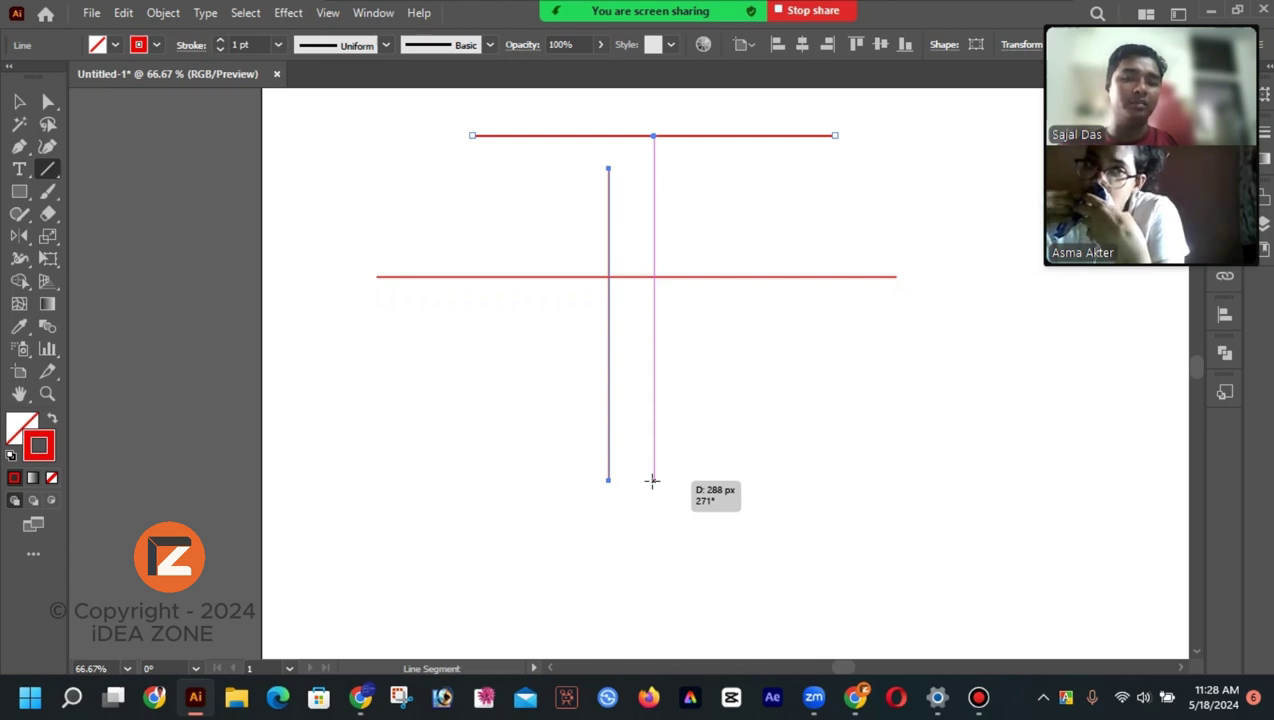
left_click_drag(652, 480, 652, 479)
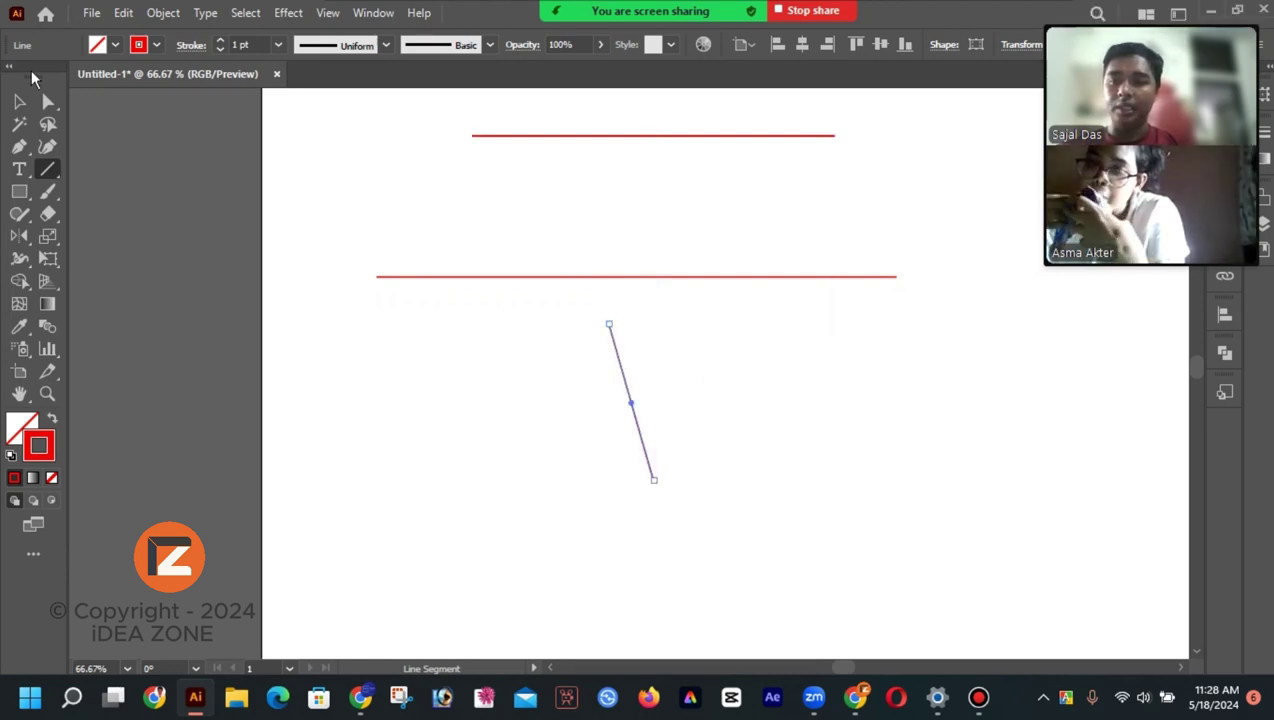
Step: Delete the slanted line and both horizontal lines one after another with the Selection tool
left_click(19, 101)
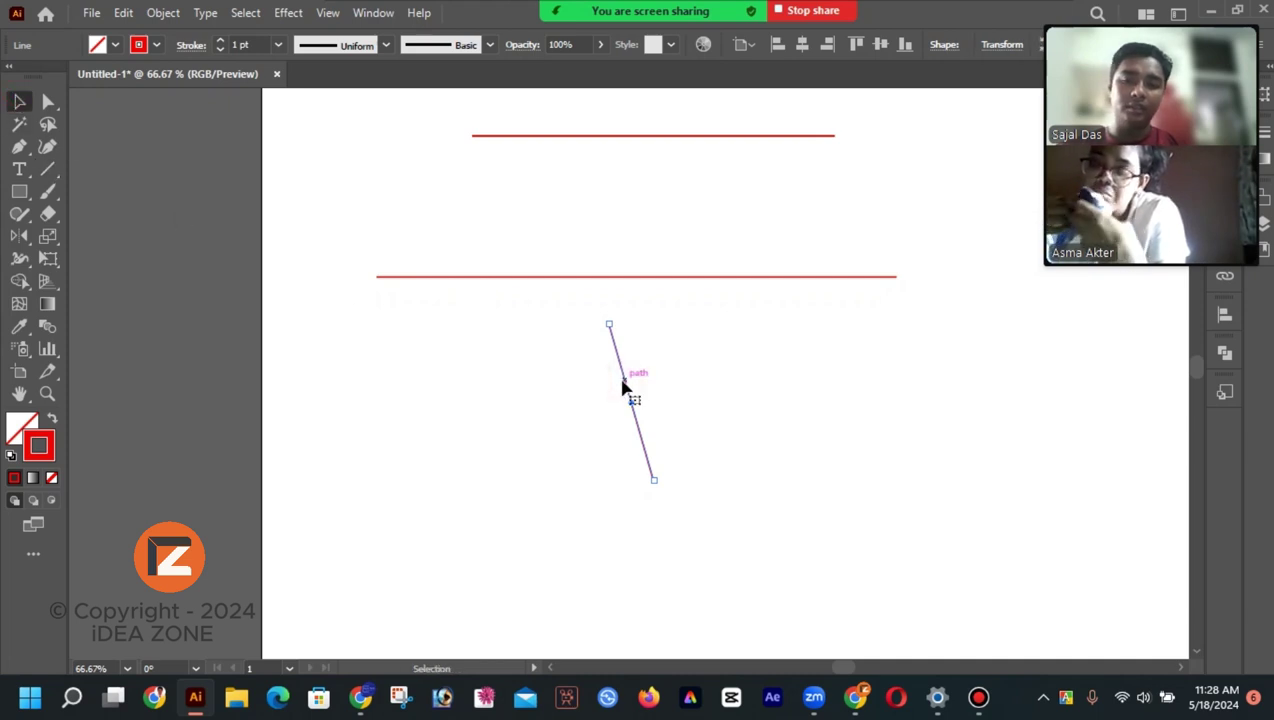
key("Delete")
left_click(630, 277)
key("Delete")
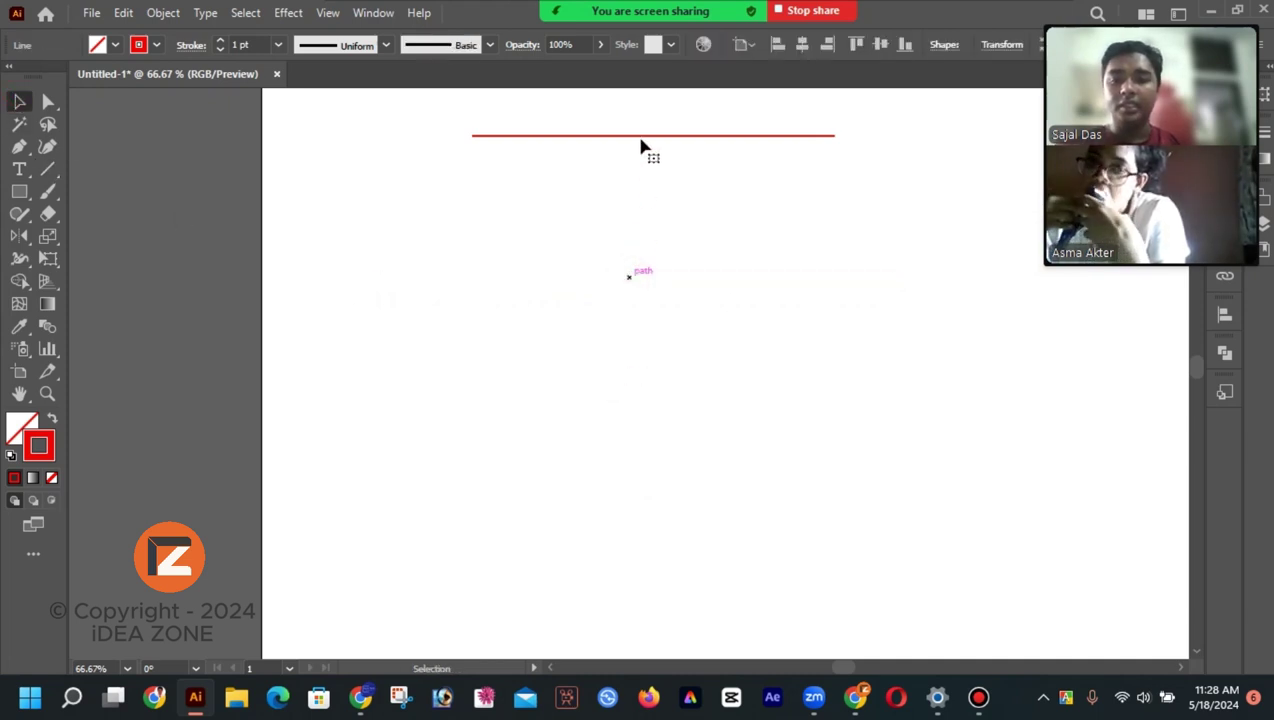
left_click(643, 135)
key("Delete")
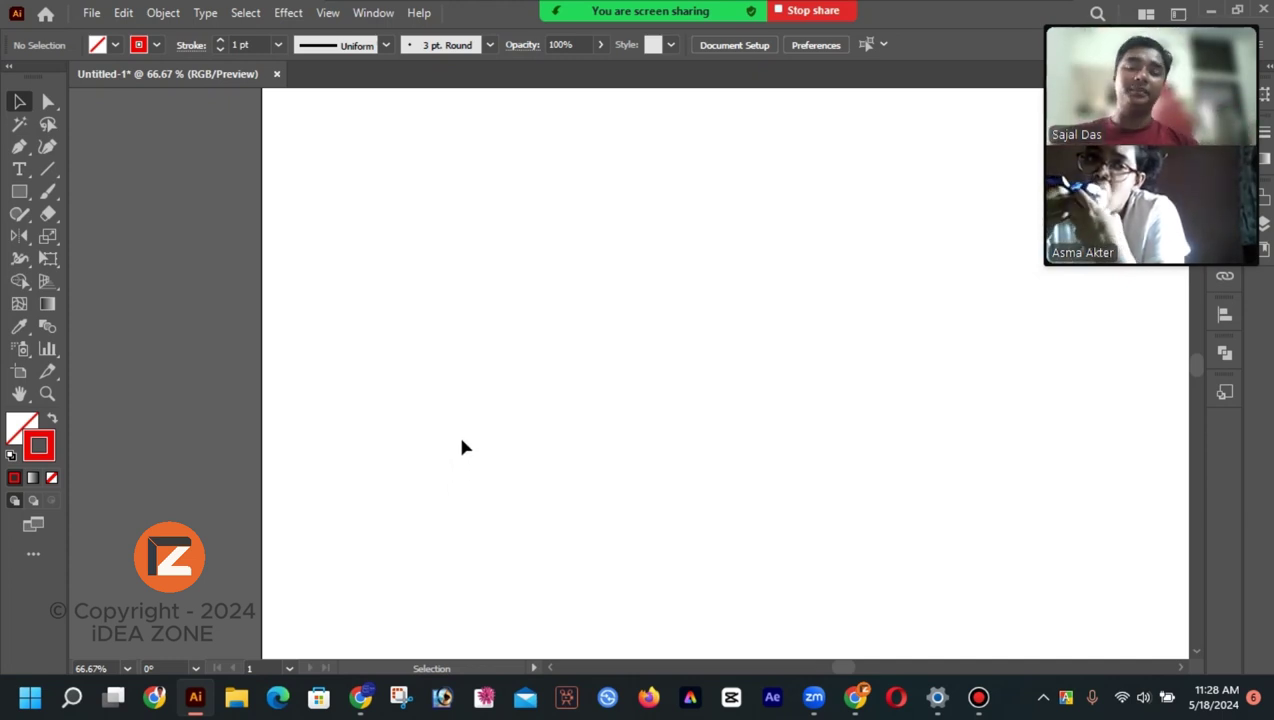
Step: Draw a nearly square rectangle and swap its stroke and fill so it has a red fill without a stroke
left_click(19, 191)
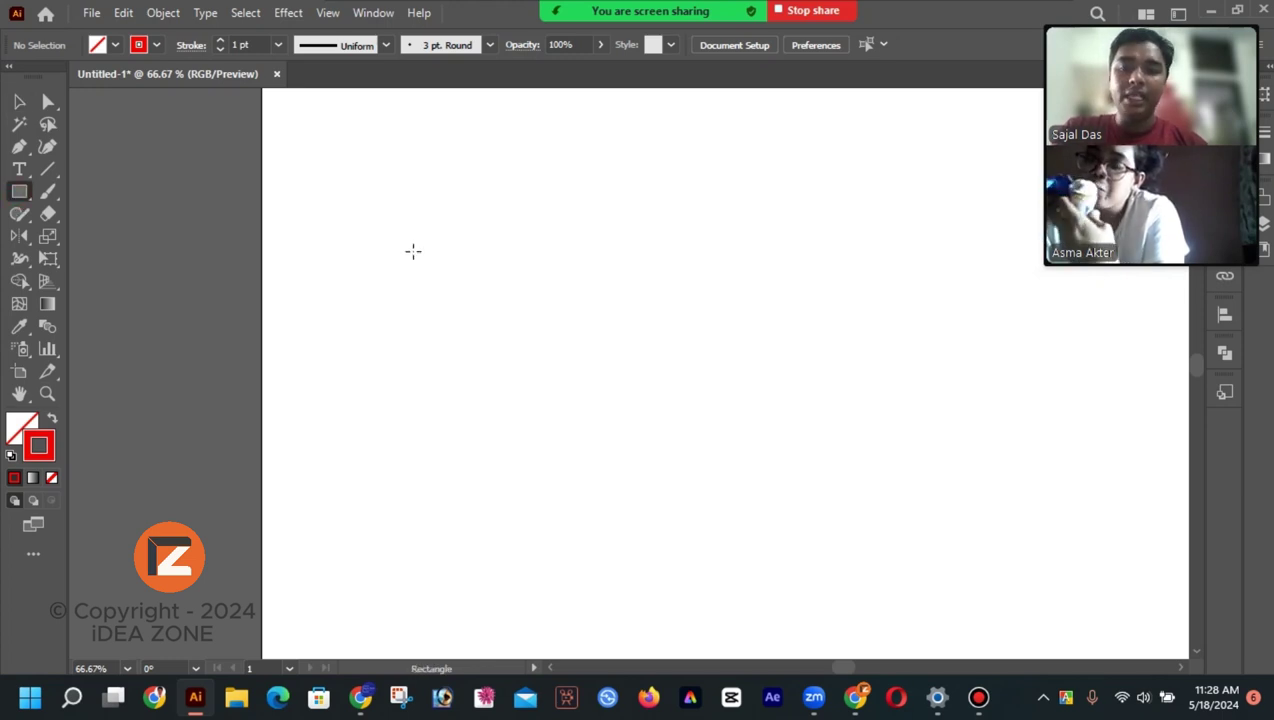
left_click_drag(413, 251, 538, 367)
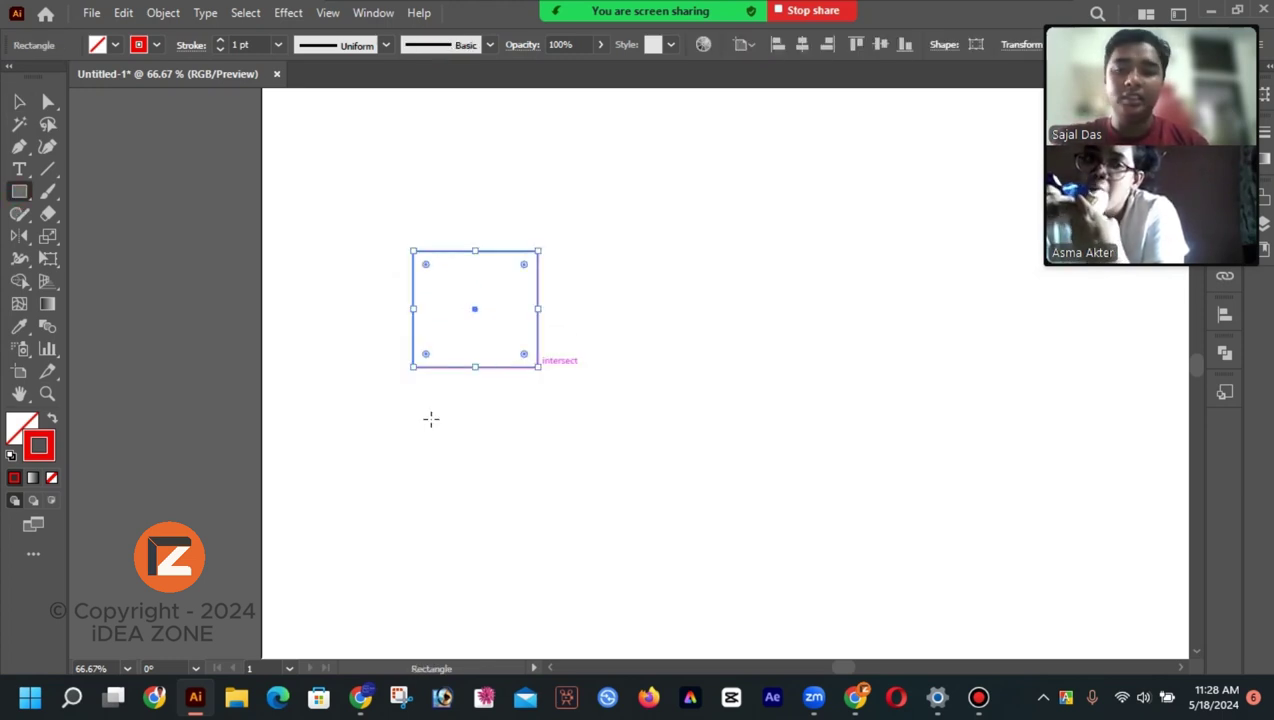
left_click(53, 420)
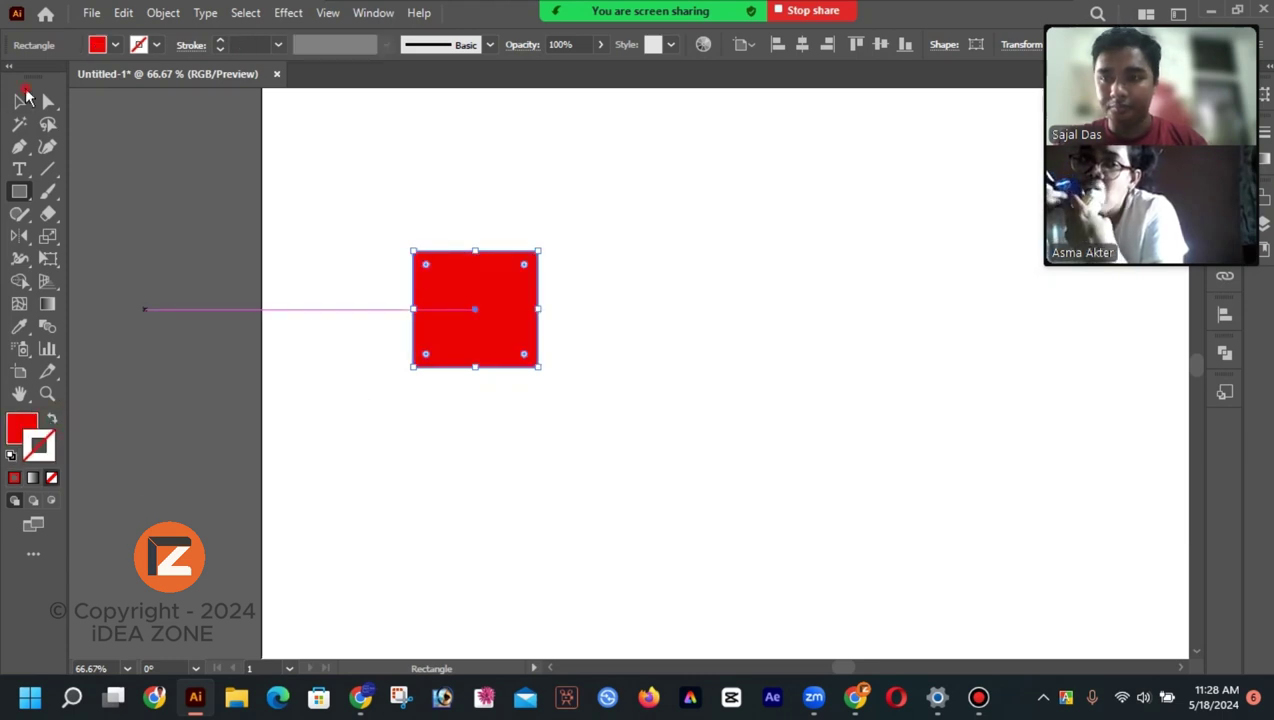
Step: Select the red rectangle and change its fill colour to black
left_click(22, 98)
left_click(378, 318)
left_click(463, 338)
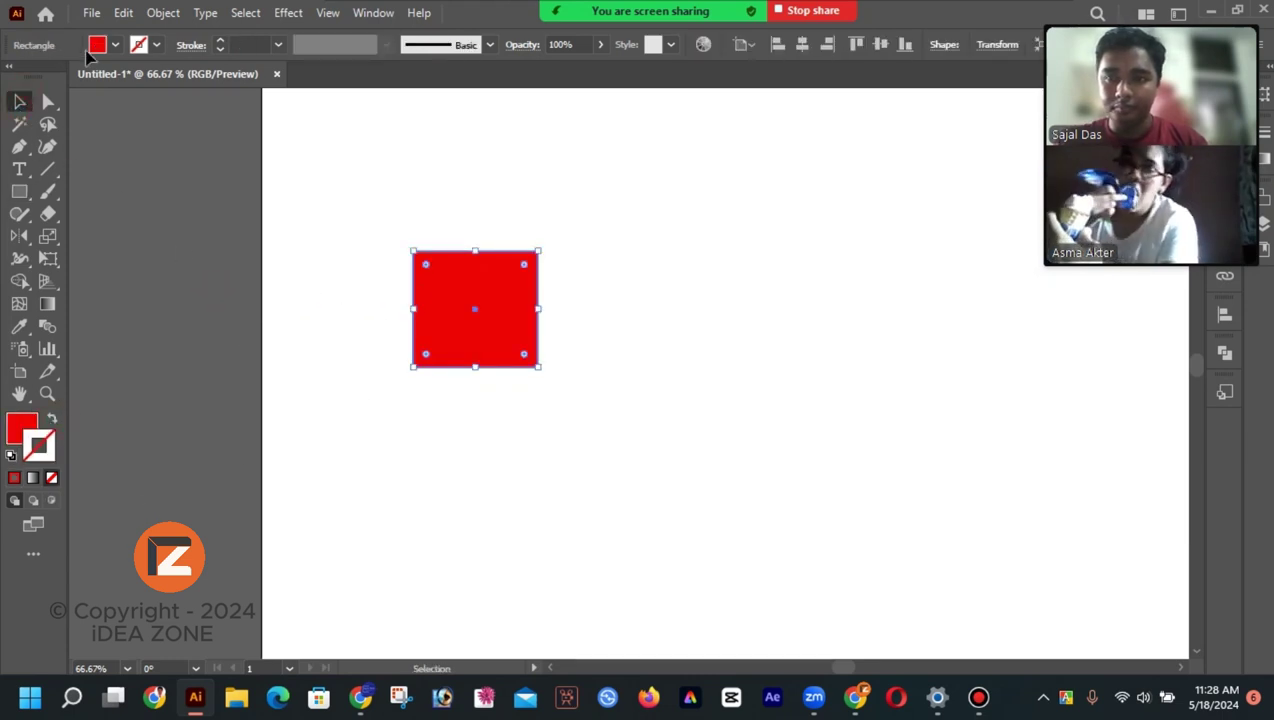
left_click(115, 45)
left_click(52, 76)
left_click(293, 276)
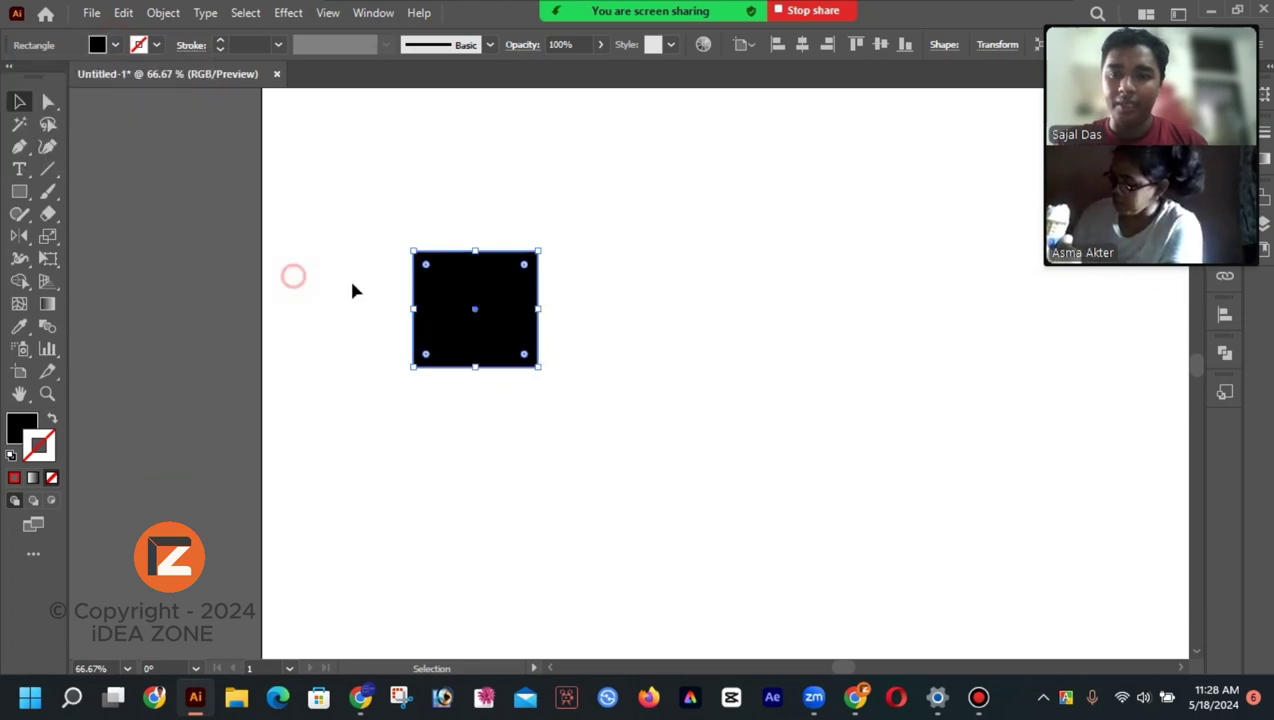
Step: Move the black rectangle slightly up and to the right, and place a copy of it diagonally below to the right
left_click_drag(447, 326, 490, 278)
left_click(577, 338)
left_click(492, 284)
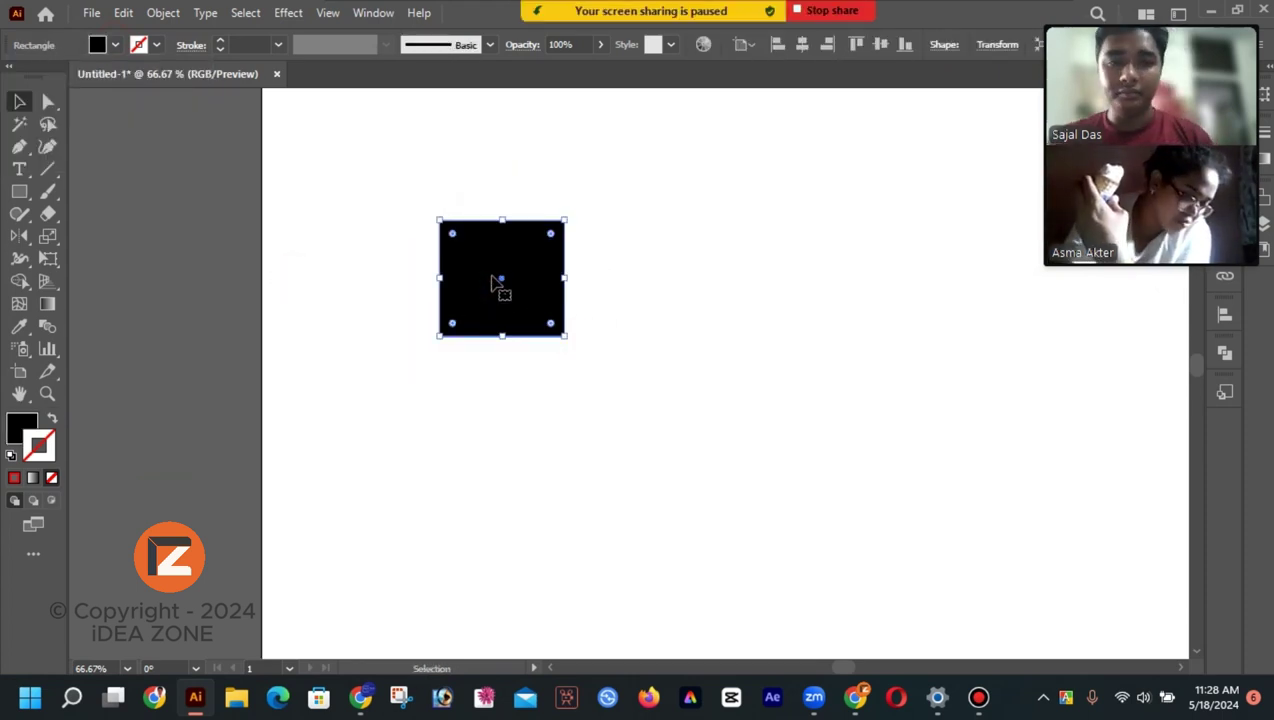
left_click_drag(492, 282, 741, 490)
left_click(890, 445)
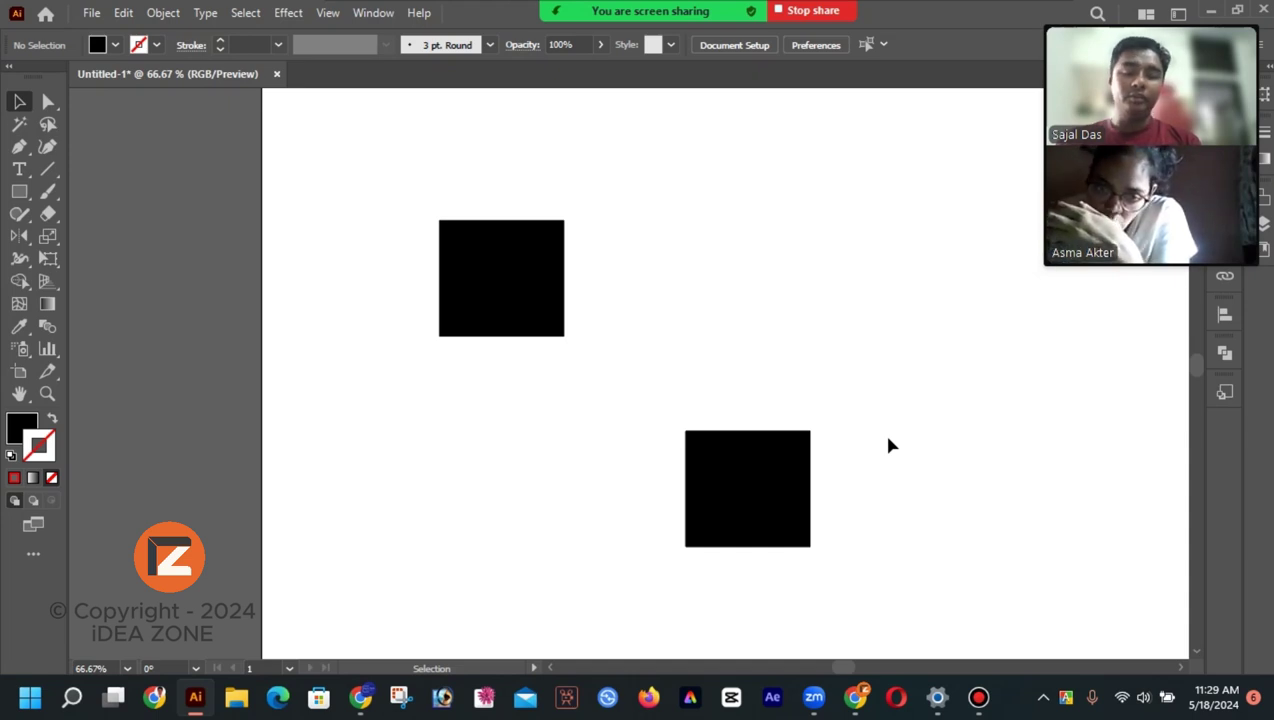
Step: Select both black rectangles and align them horizontally to their left edges
key("ctrl+a")
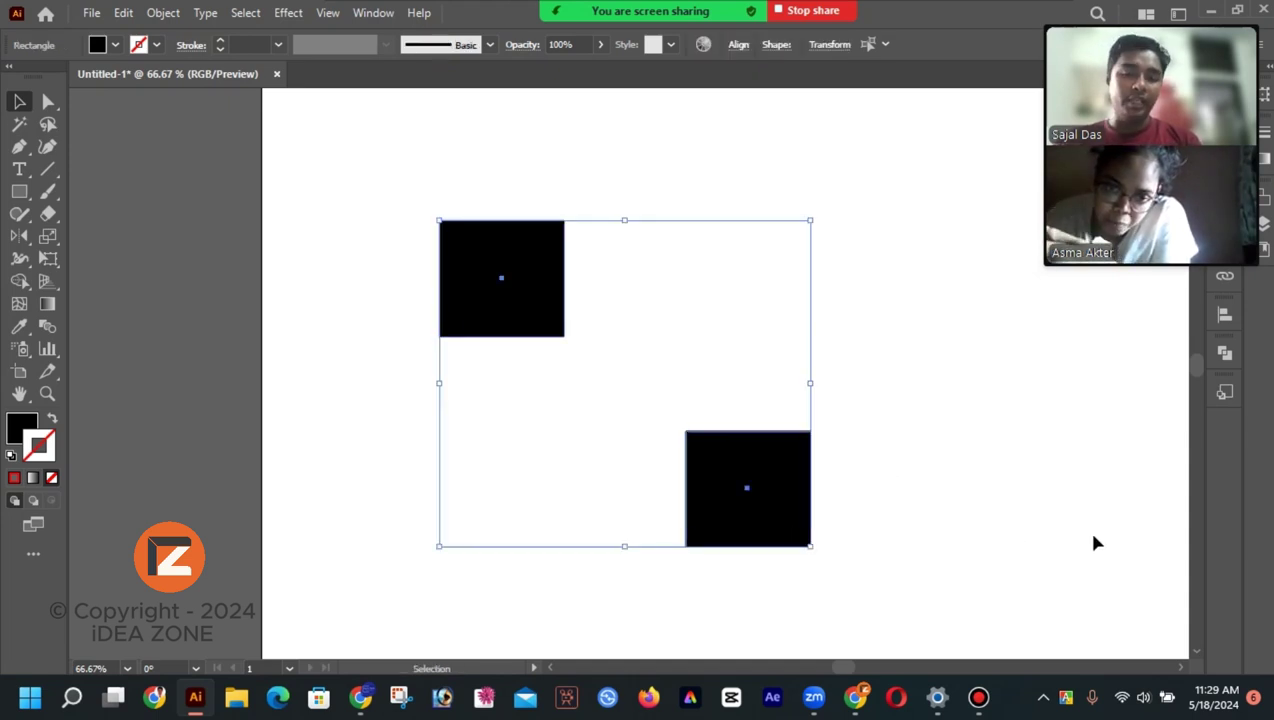
left_click(1227, 314)
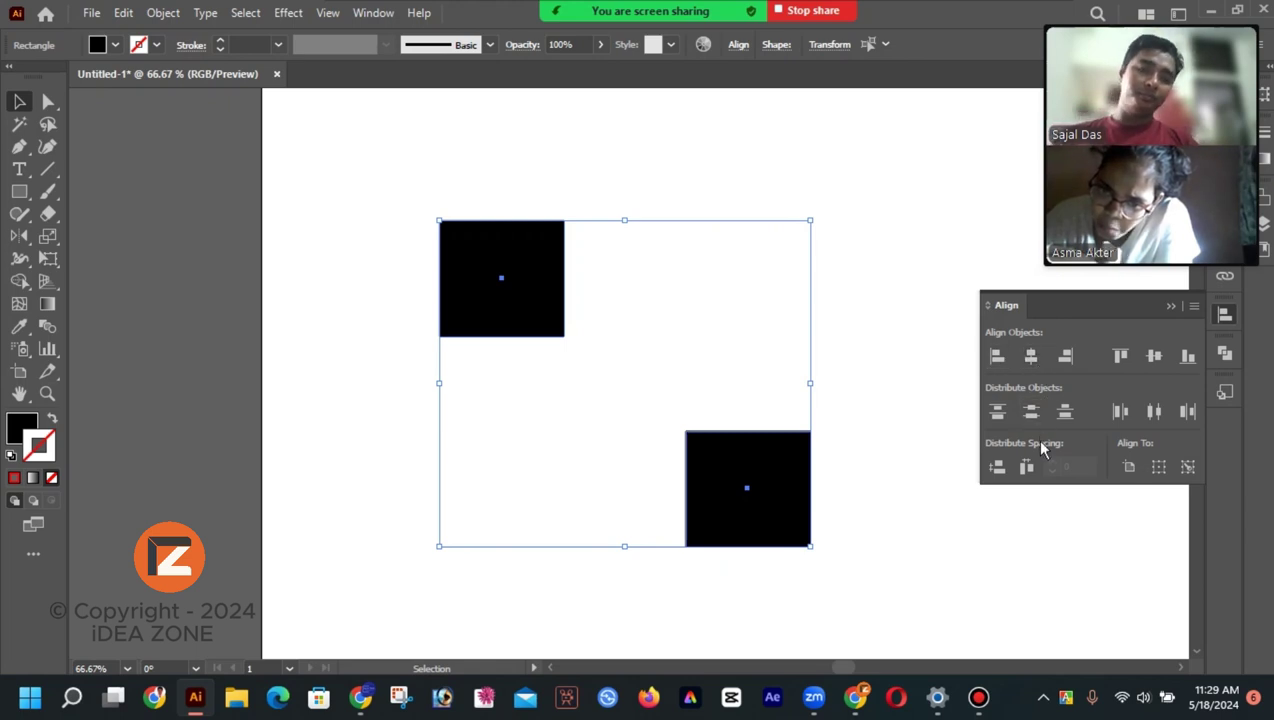
left_click(997, 357)
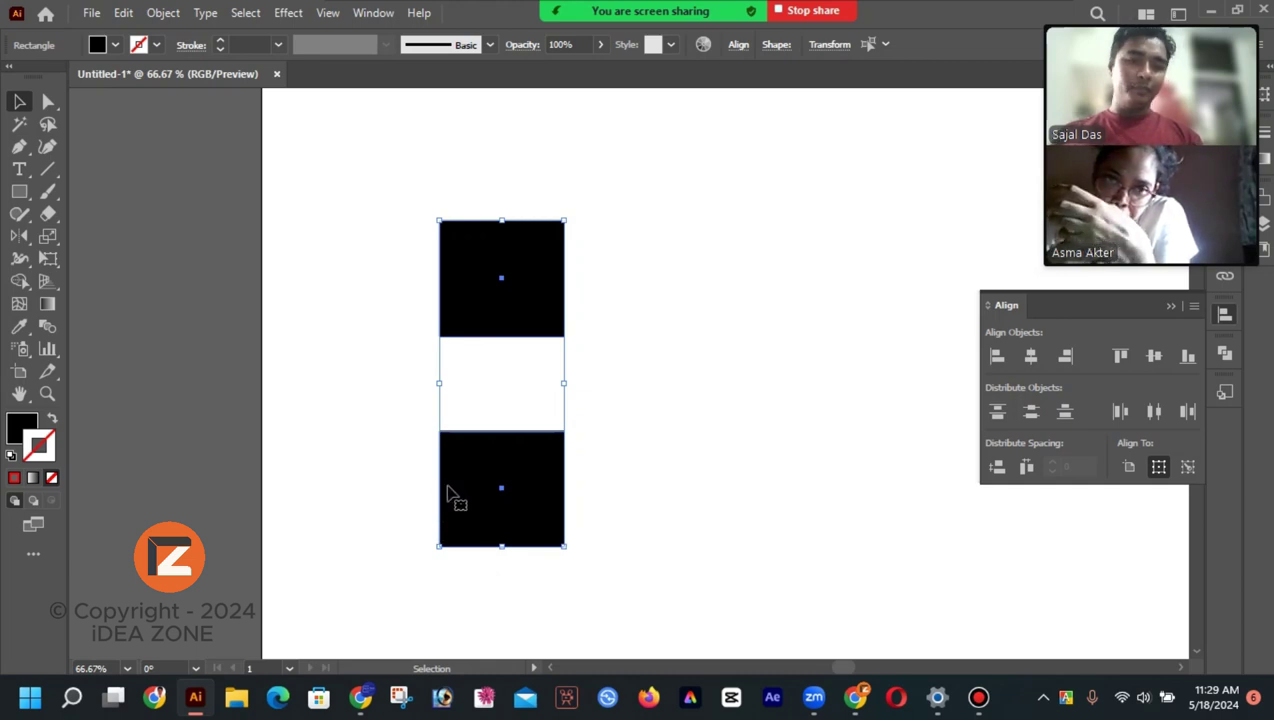
Step: Try to enlarge the lower rectangle proportionally from its right edge, and undo the resize
left_click(645, 532)
left_click(542, 508)
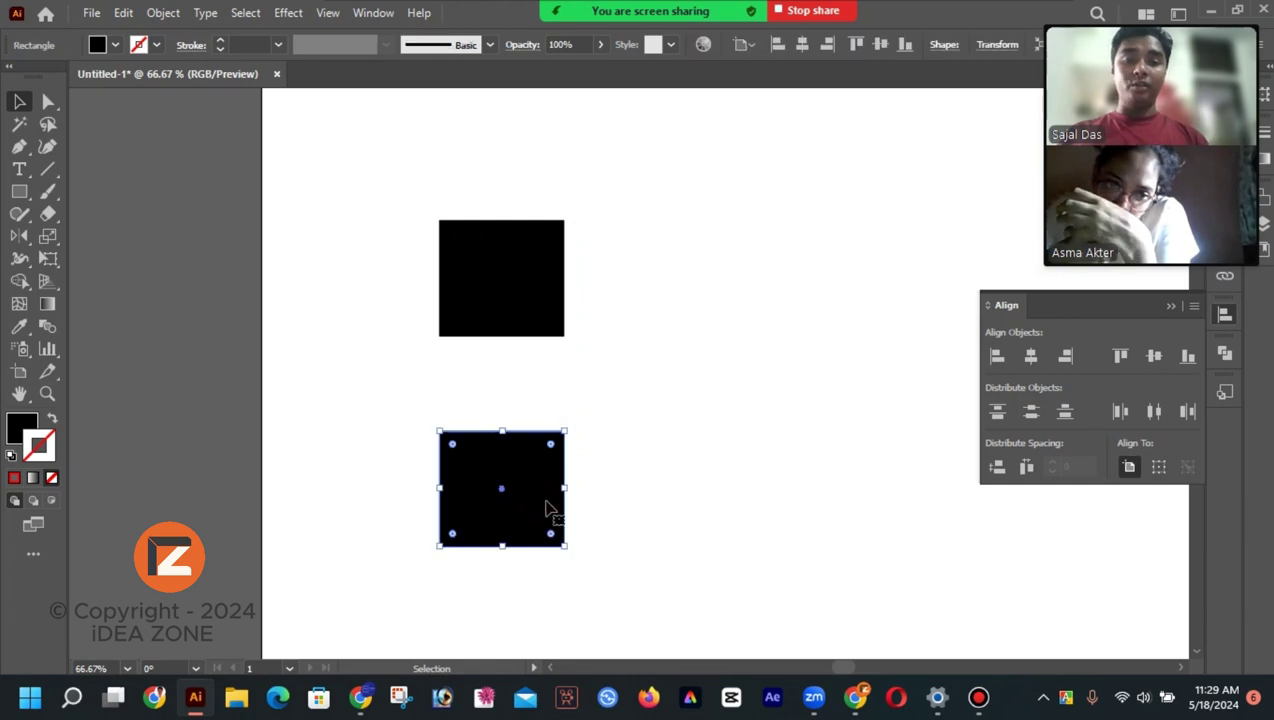
mouse_move(566, 488)
left_mouse_down()
mouse_move(643, 501)
mouse_move(552, 506)
mouse_move(574, 508)
left_mouse_up()
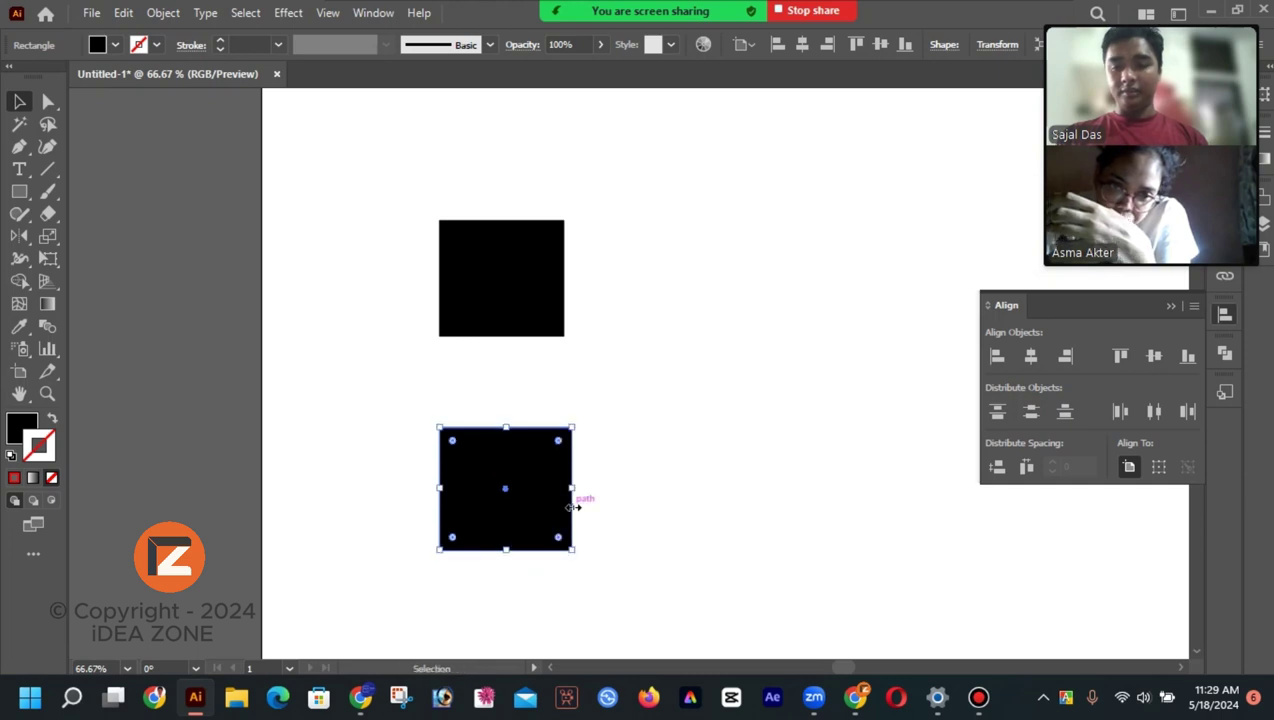
key("ctrl+z")
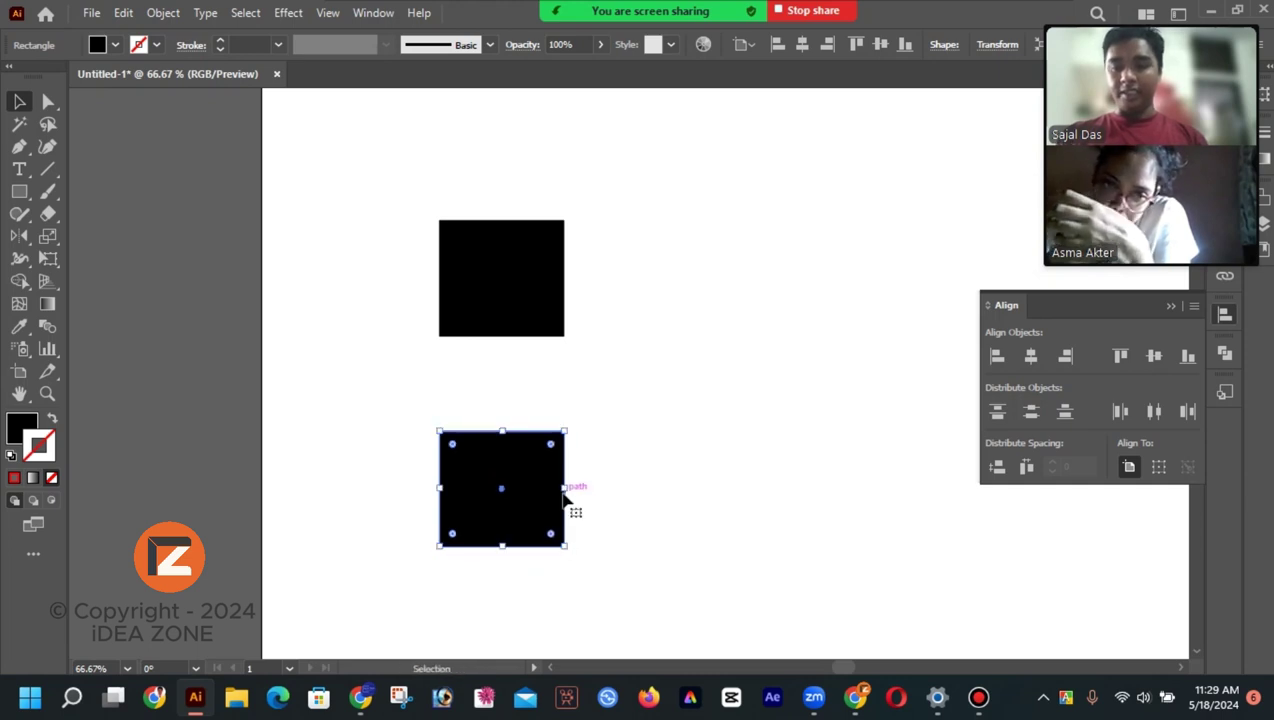
Step: Stretch the lower rectangle's right edge outward to make it clearly wider than the upper one, and deselect it
key("ctrl+shift+a")
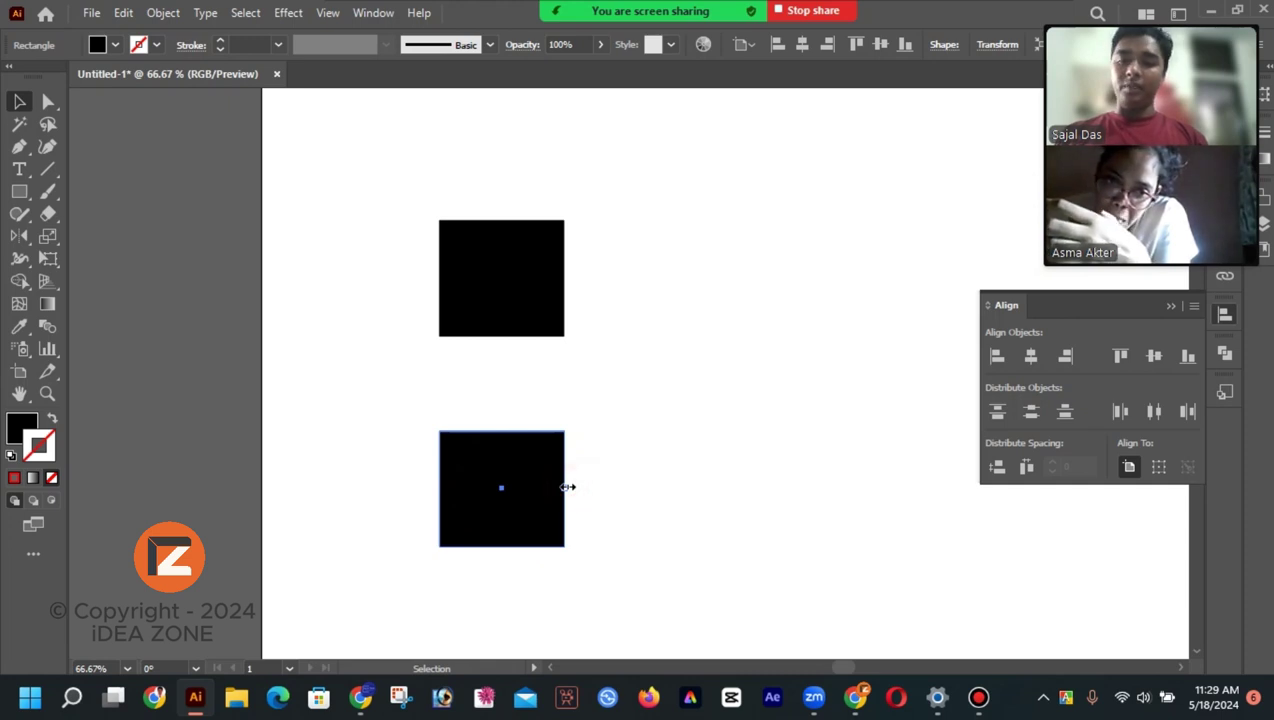
left_click_drag(580, 487, 657, 498)
left_click(713, 511)
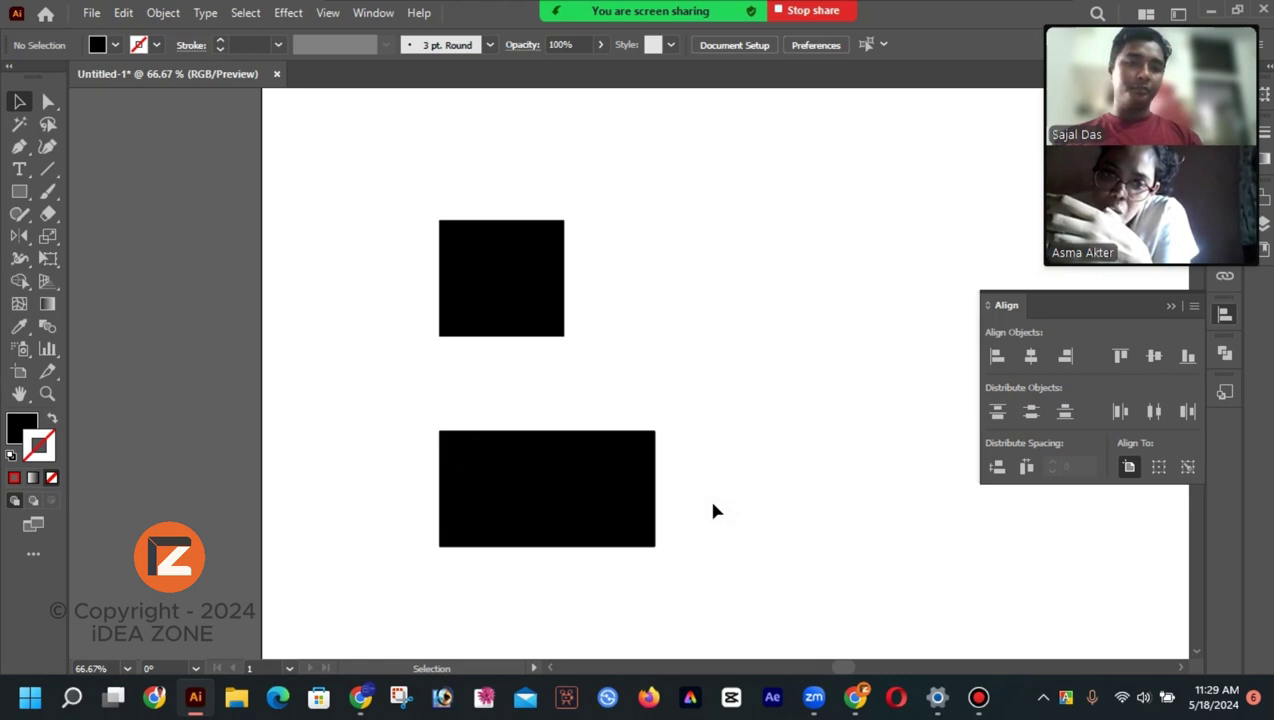
Step: Move the wider rectangle down and to the right, and realign both rectangles to their left edges
left_click_drag(523, 481, 769, 563)
left_click(693, 290)
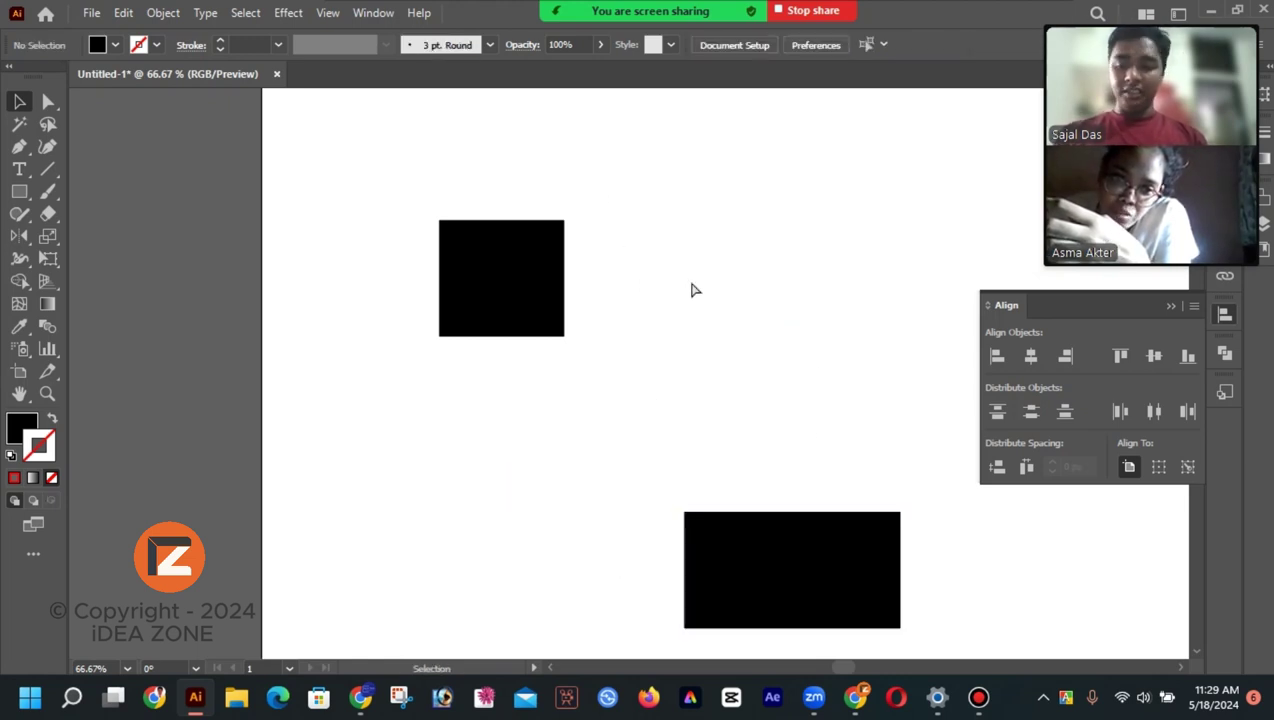
key("ctrl+a")
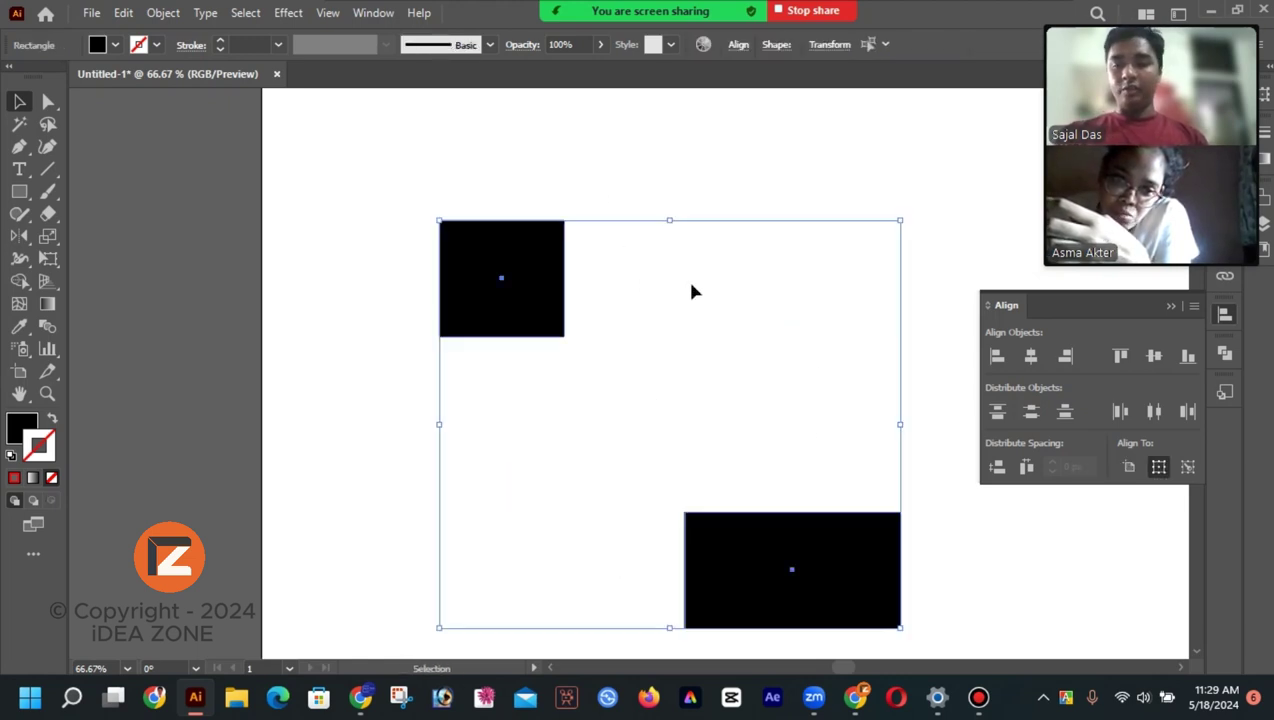
left_click(997, 356)
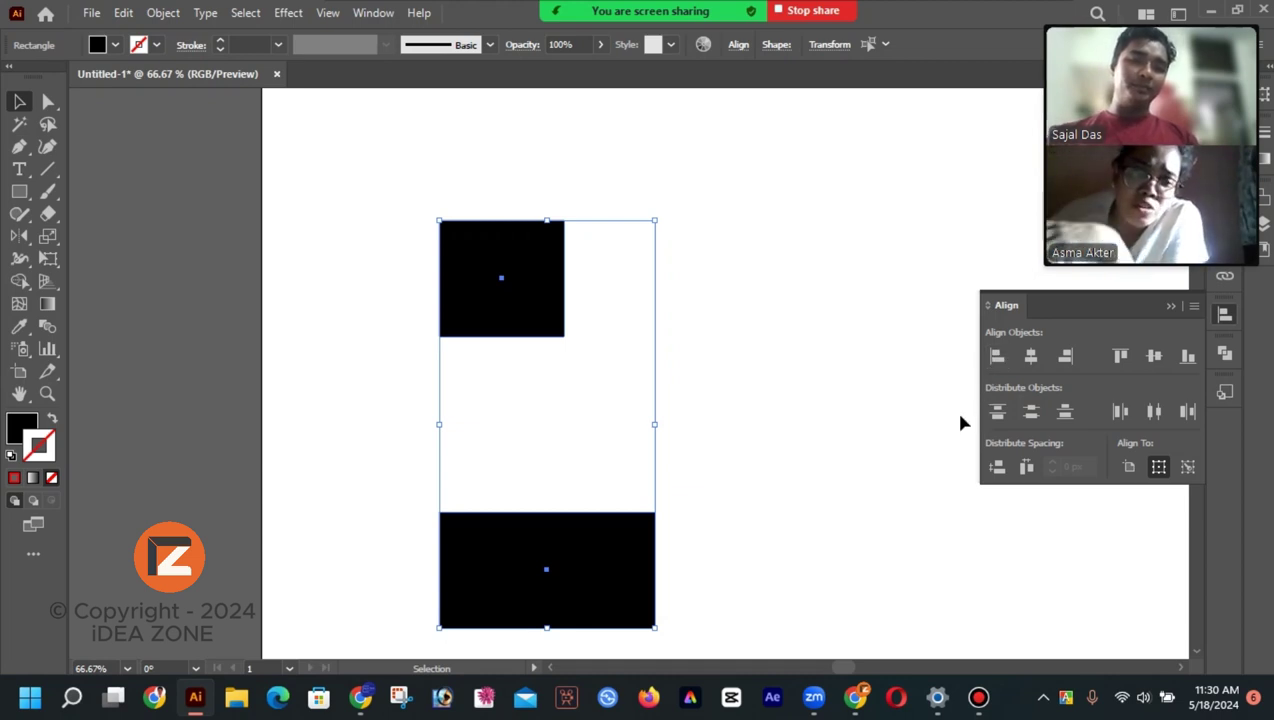
left_click(895, 405)
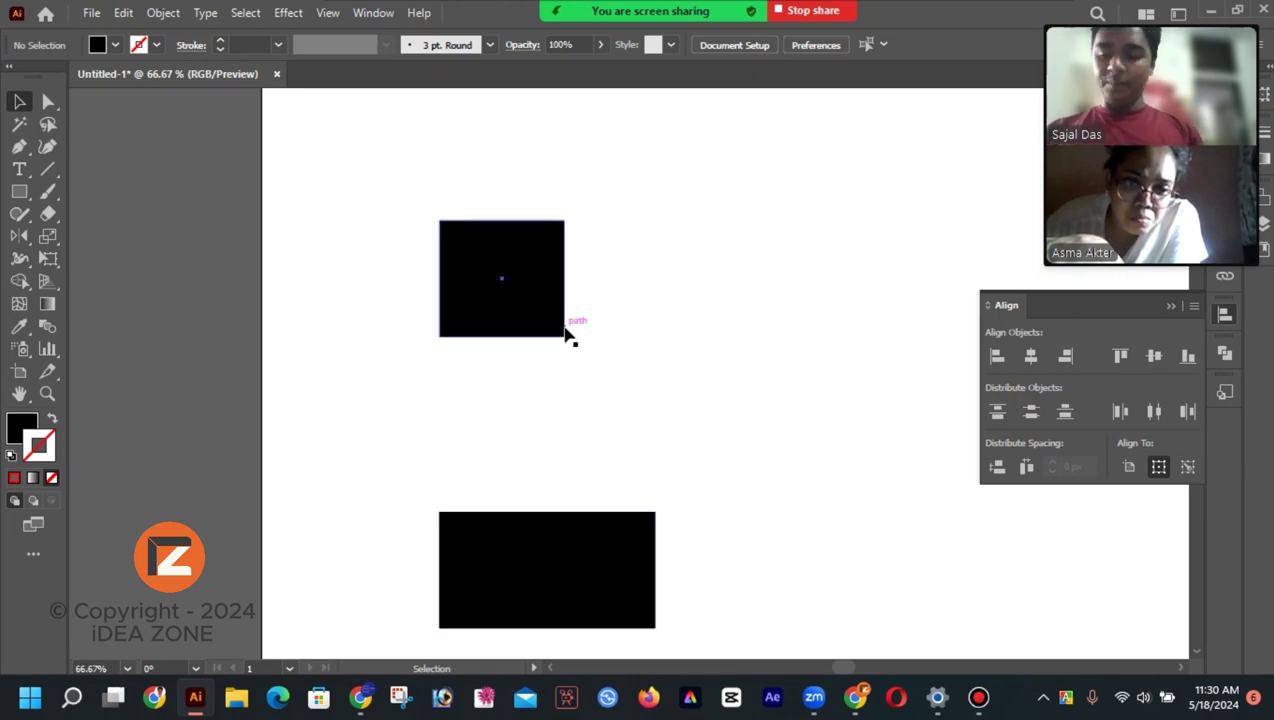
Step: Select both rectangles and align them to their horizontal centres
left_click(518, 262)
left_click(585, 587, "shift")
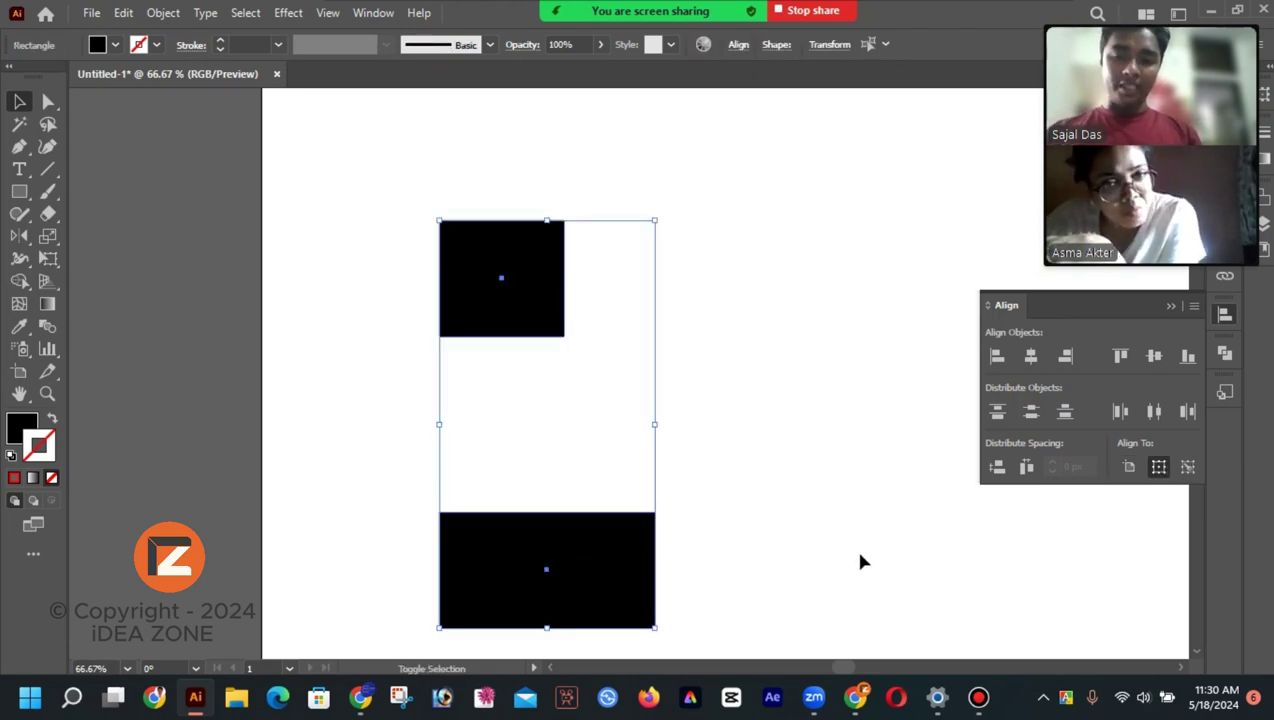
left_click(688, 344)
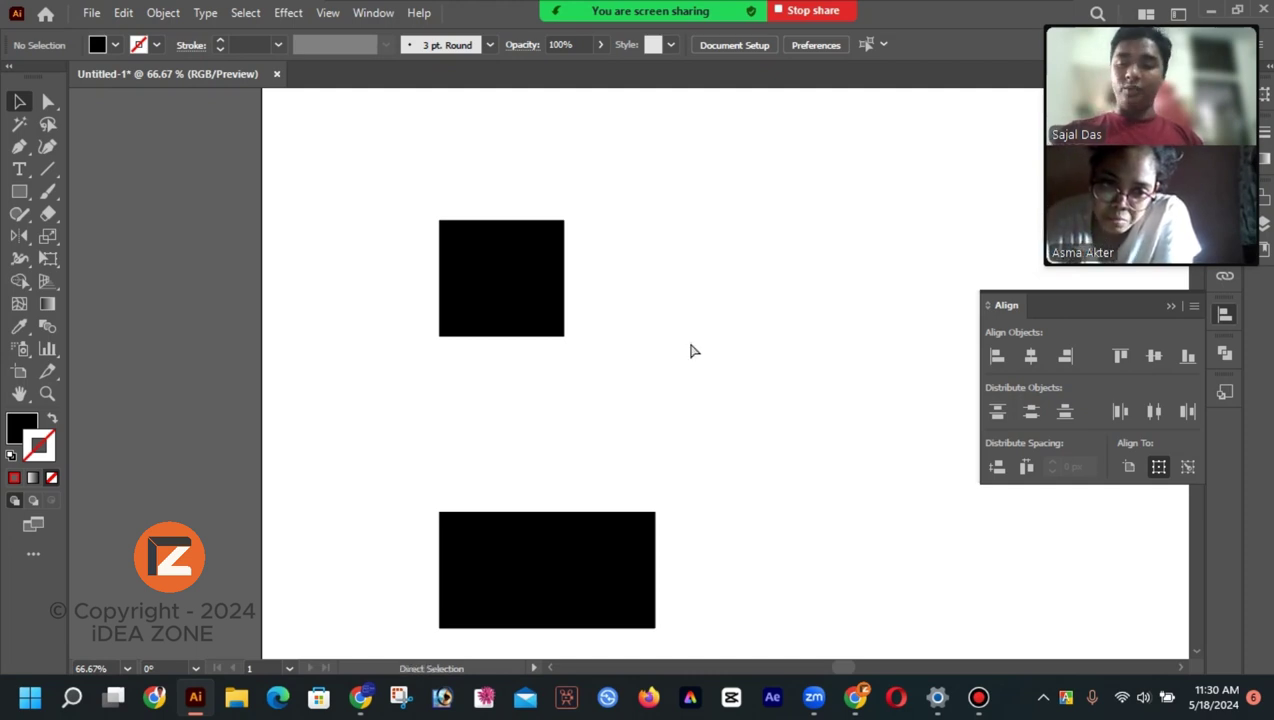
key("ctrl+a")
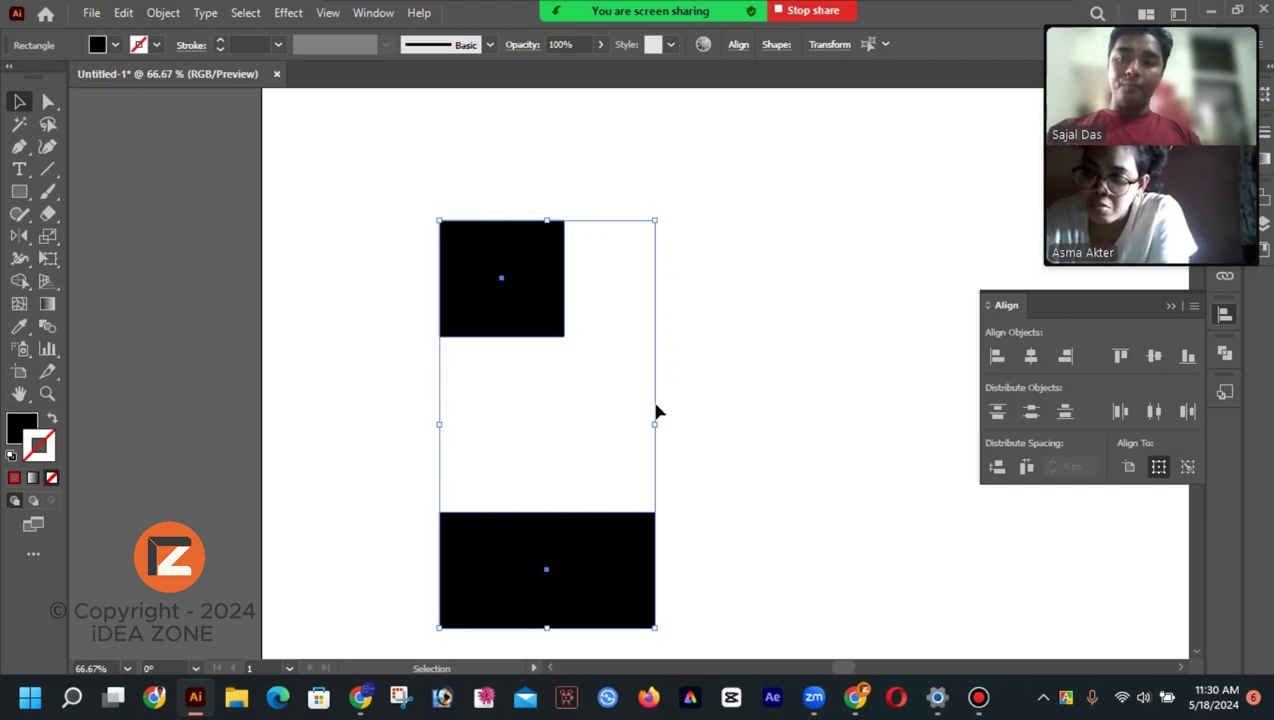
left_click(1031, 356)
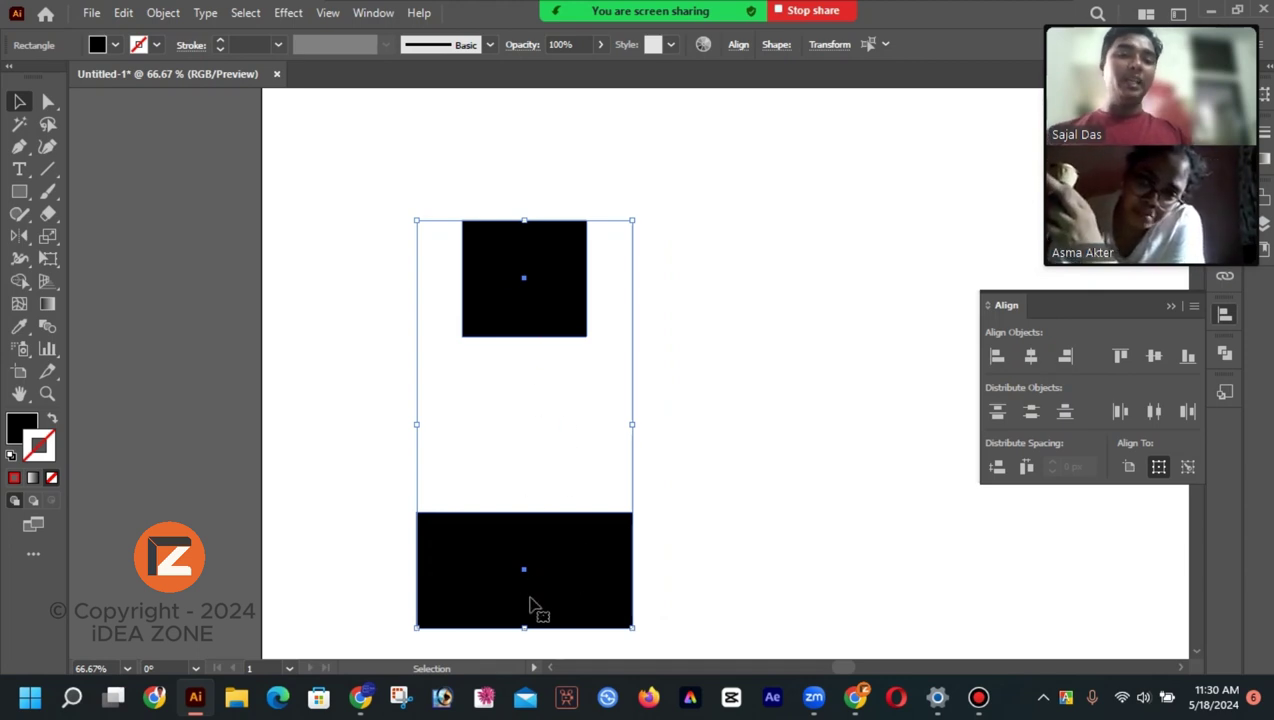
Step: Align both selected rectangles to their right edges and to their top edges, and deselect them
left_click(1066, 356)
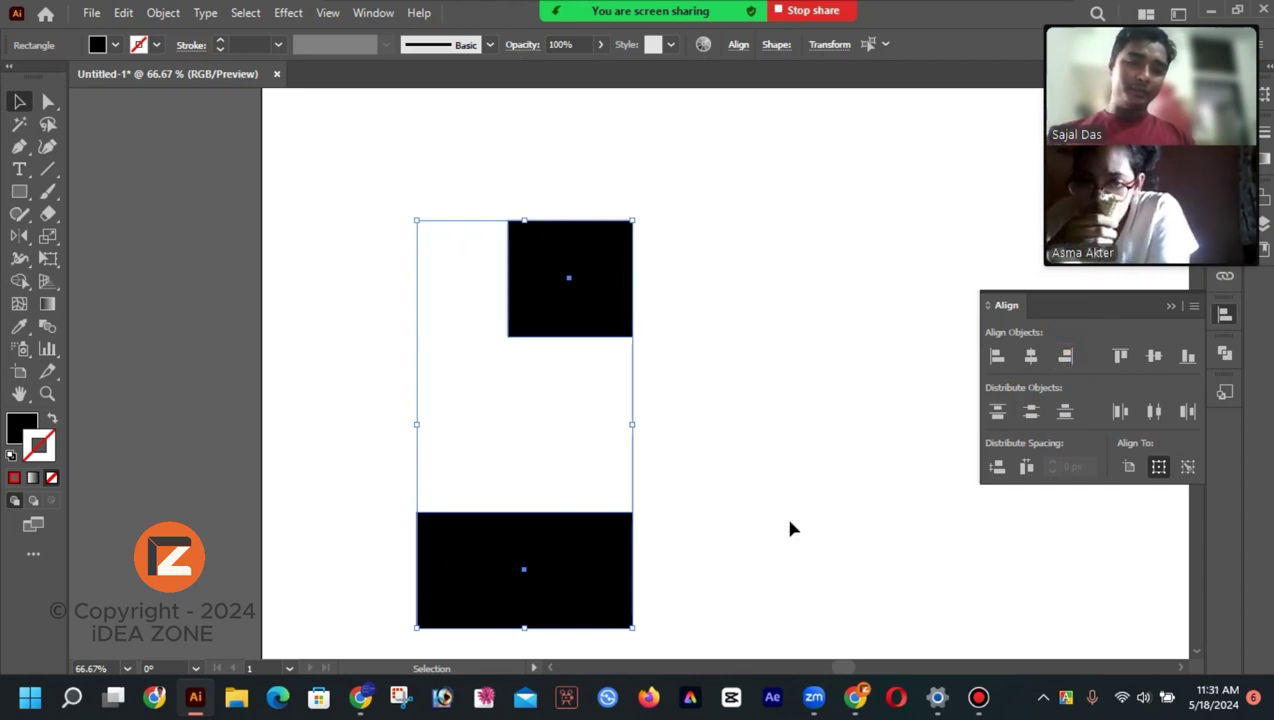
left_click(1119, 358)
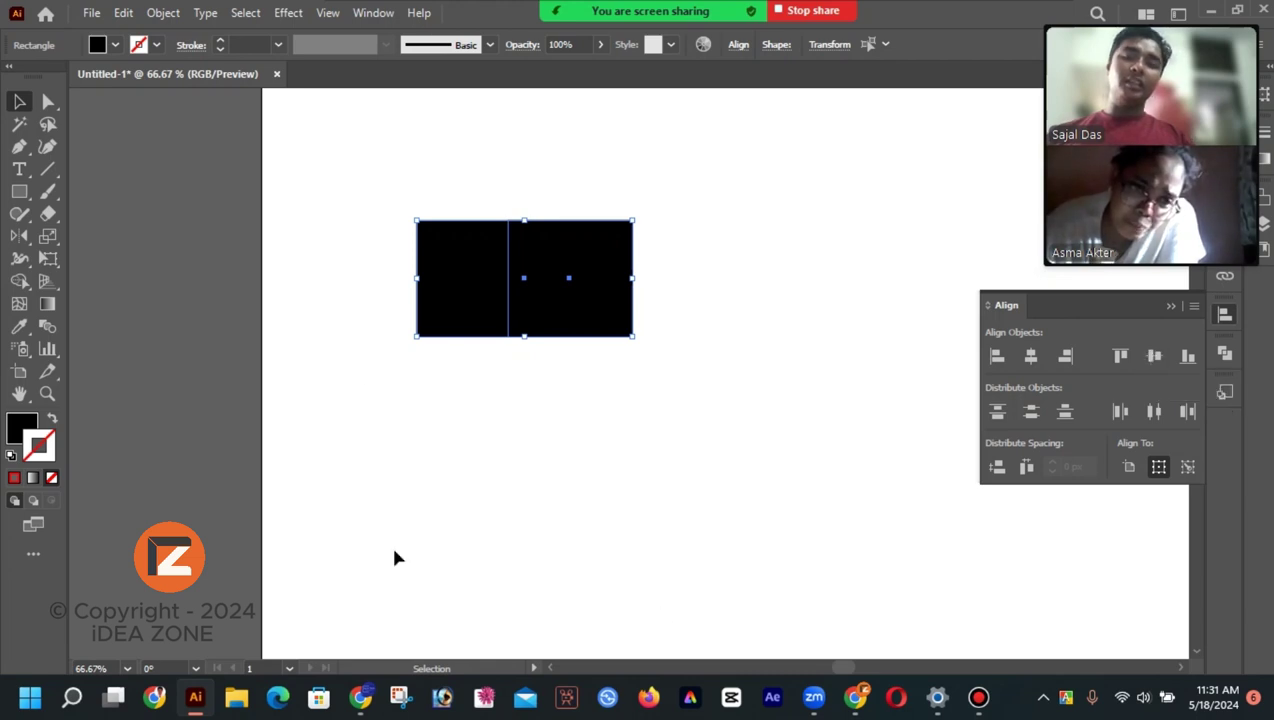
left_click(457, 491)
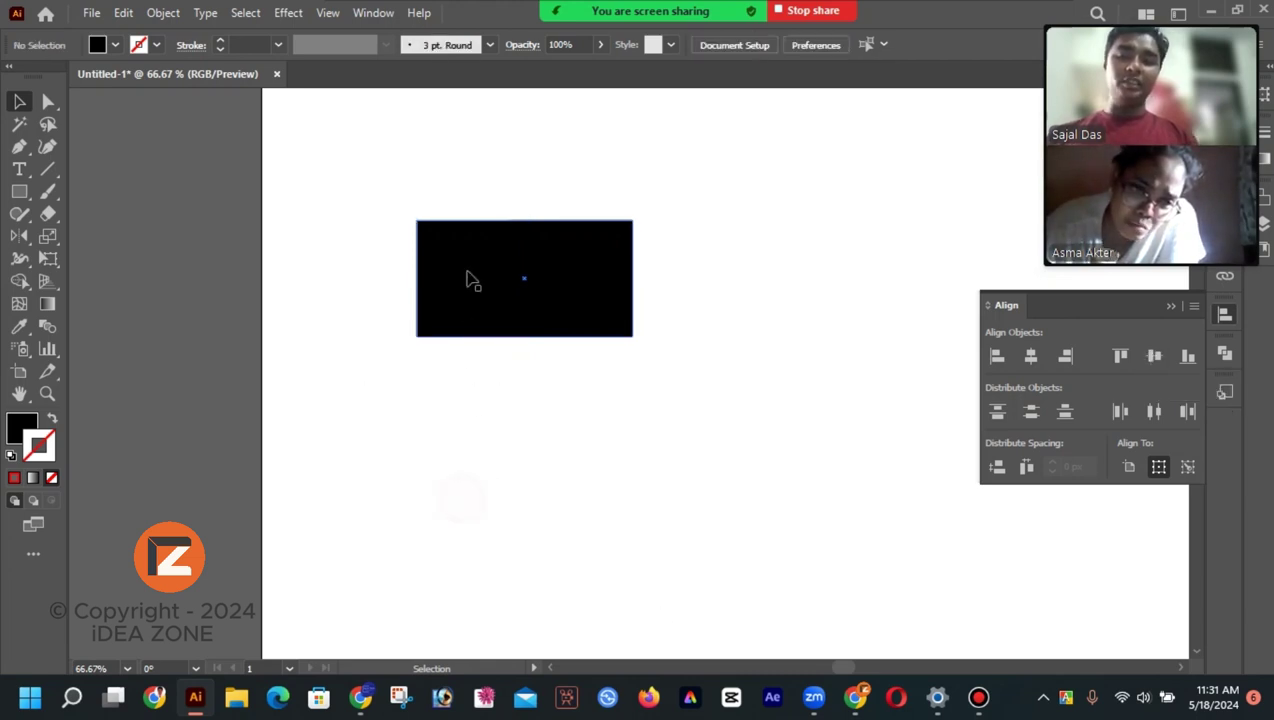
Step: Move the wider rectangle down and to the right, clear of the smaller one, and align both to their top edges
left_click_drag(469, 279, 808, 546)
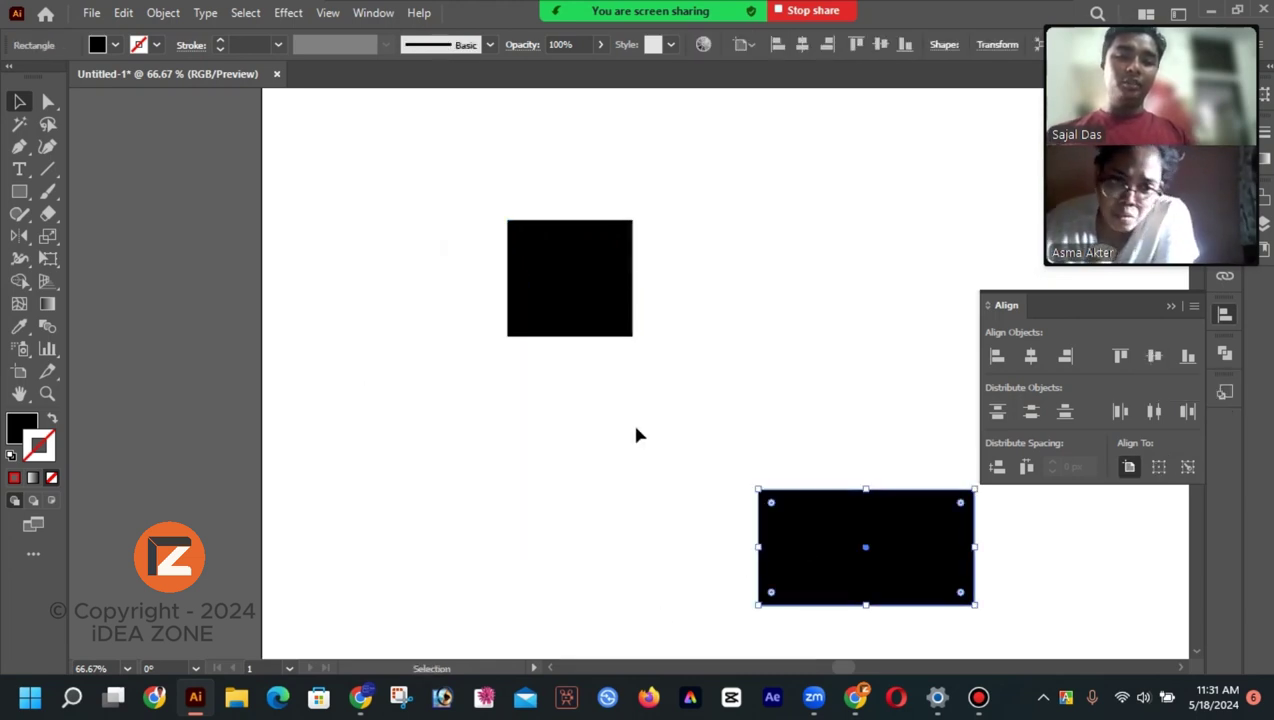
left_click(634, 426)
left_click(520, 287)
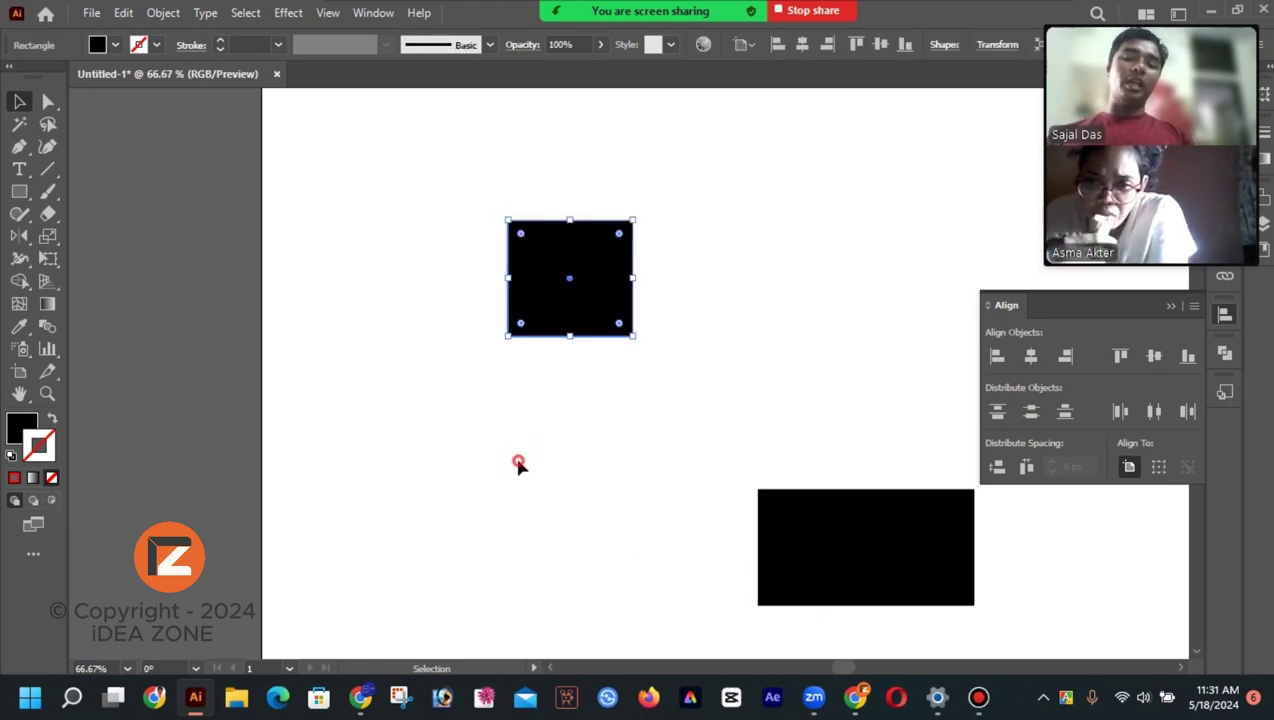
left_click(612, 557)
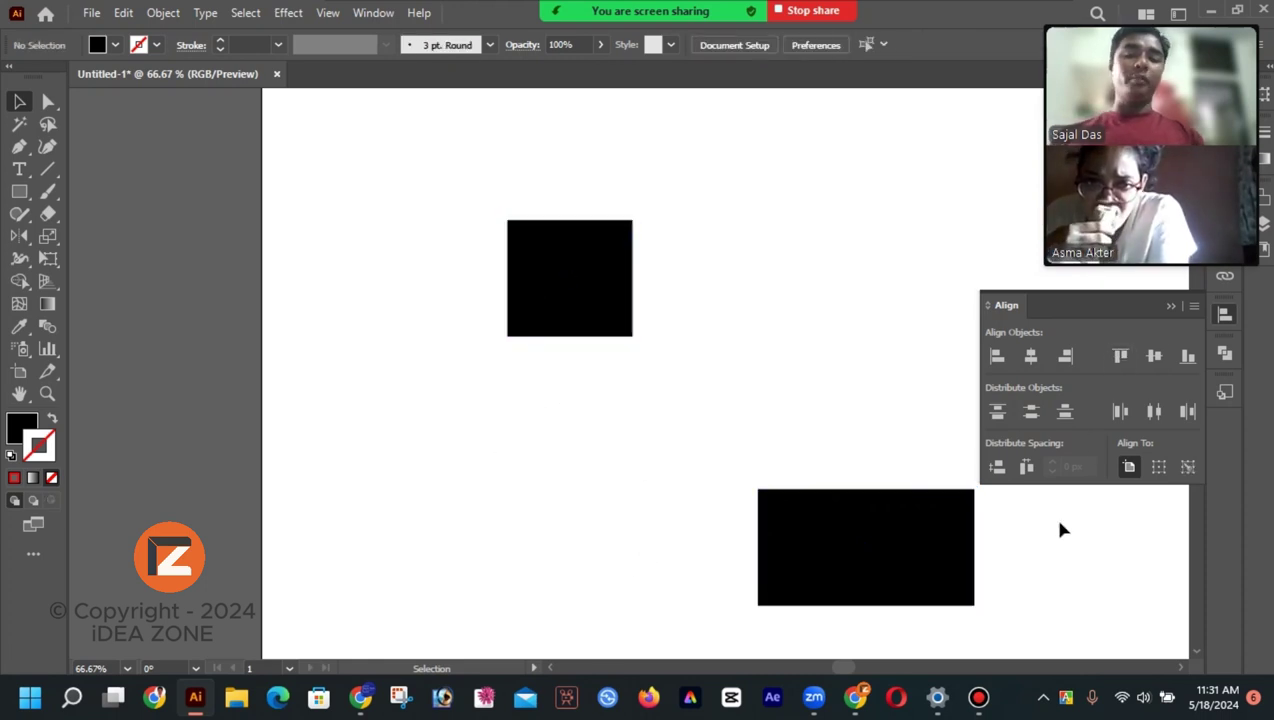
left_click(578, 325)
left_click(820, 547, "shift")
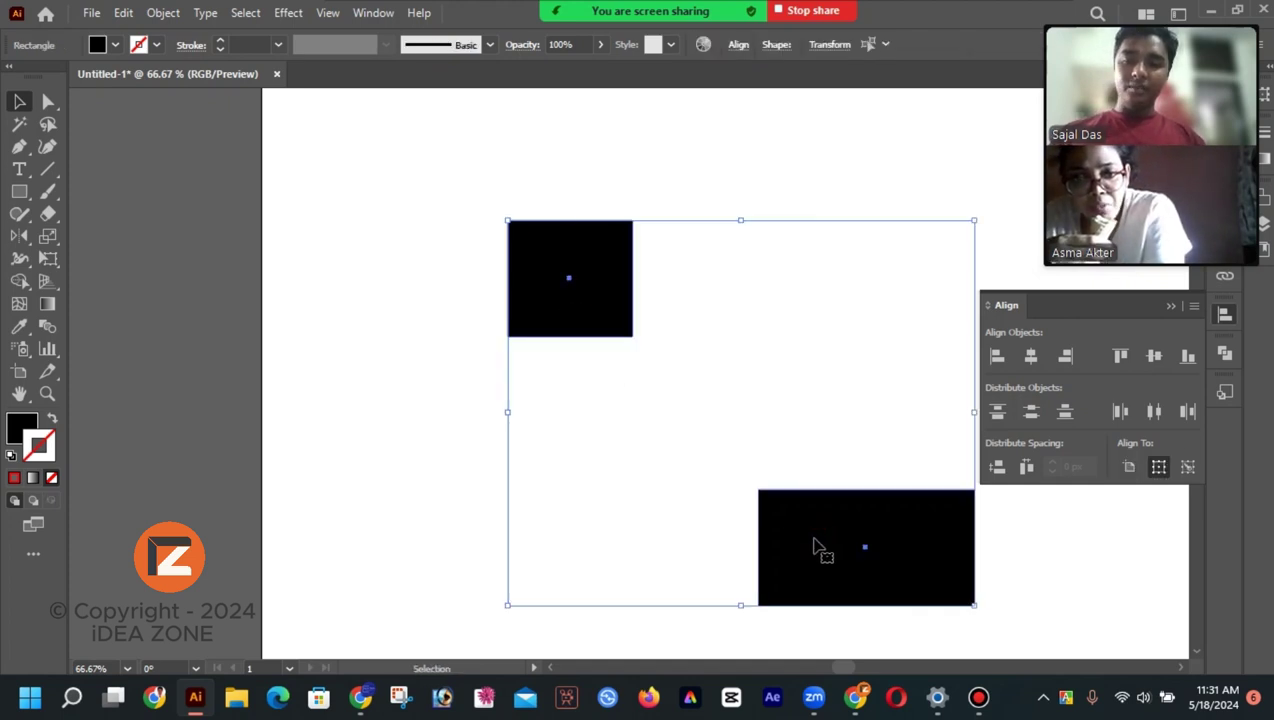
left_click(1121, 357)
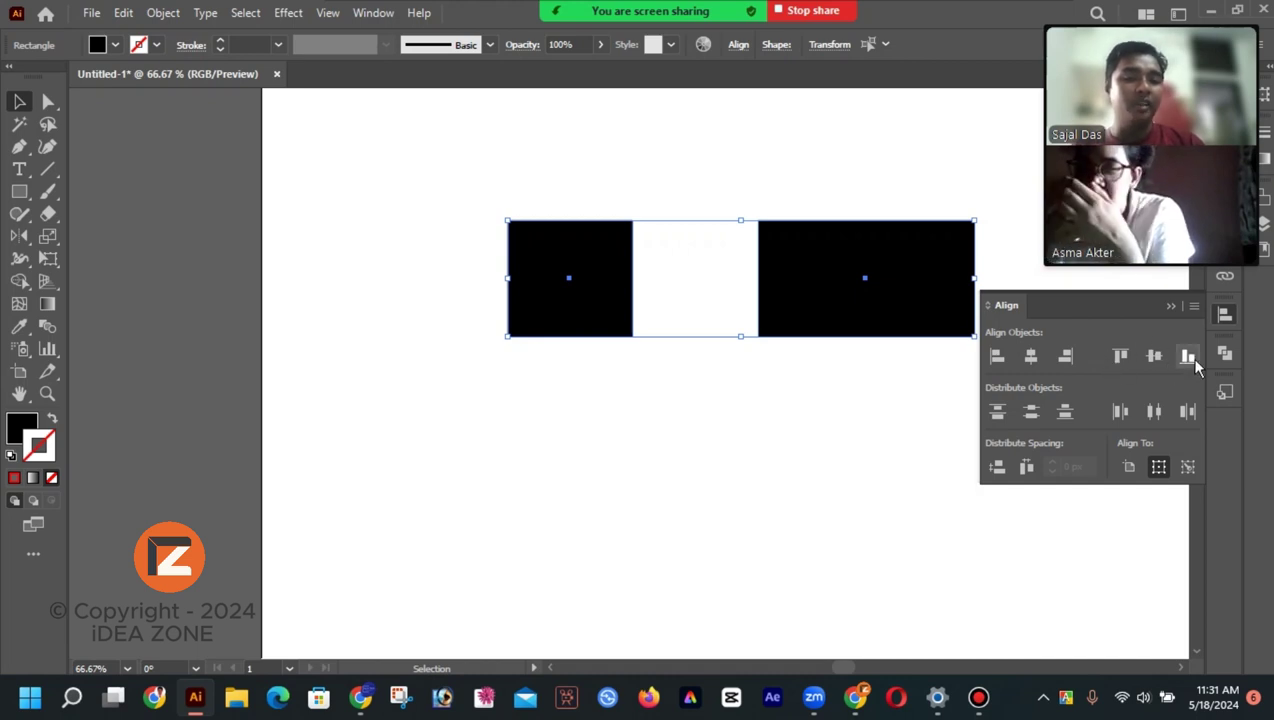
left_click(862, 376)
Step: Stretch the wider rectangle's bottom edge downward to make it taller than the smaller one
left_click(870, 300)
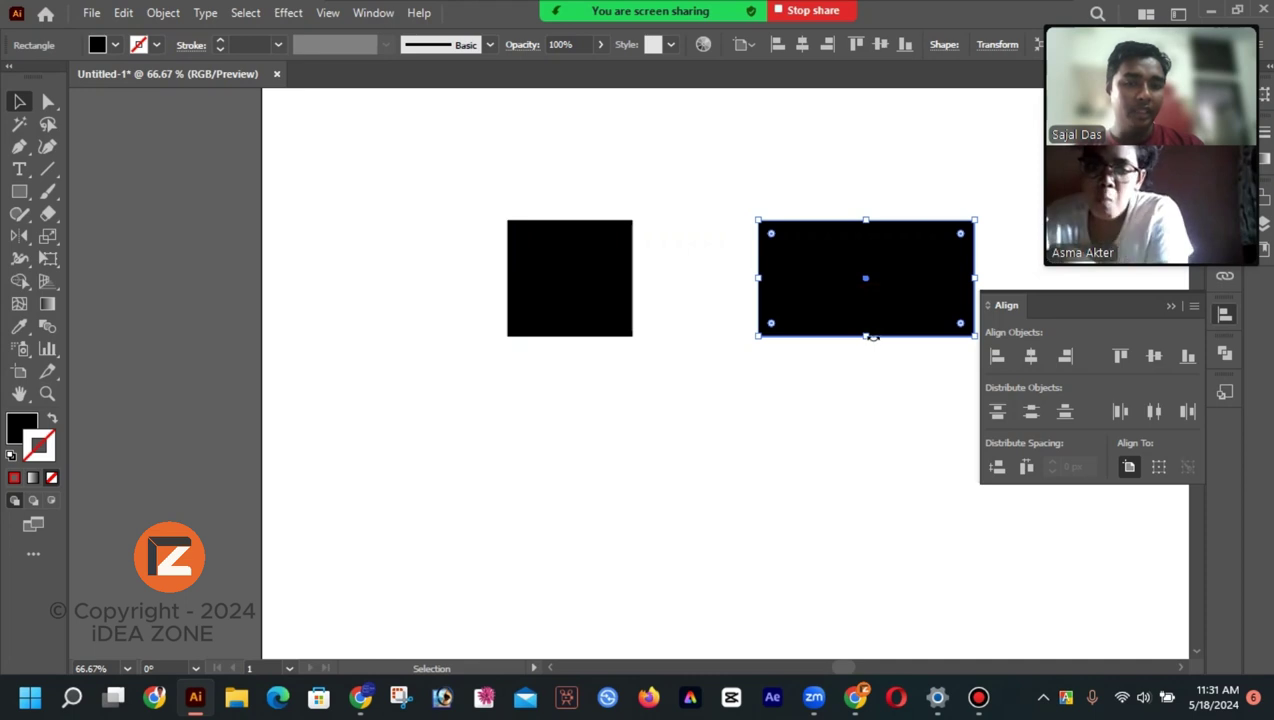
left_click_drag(872, 340, 873, 398)
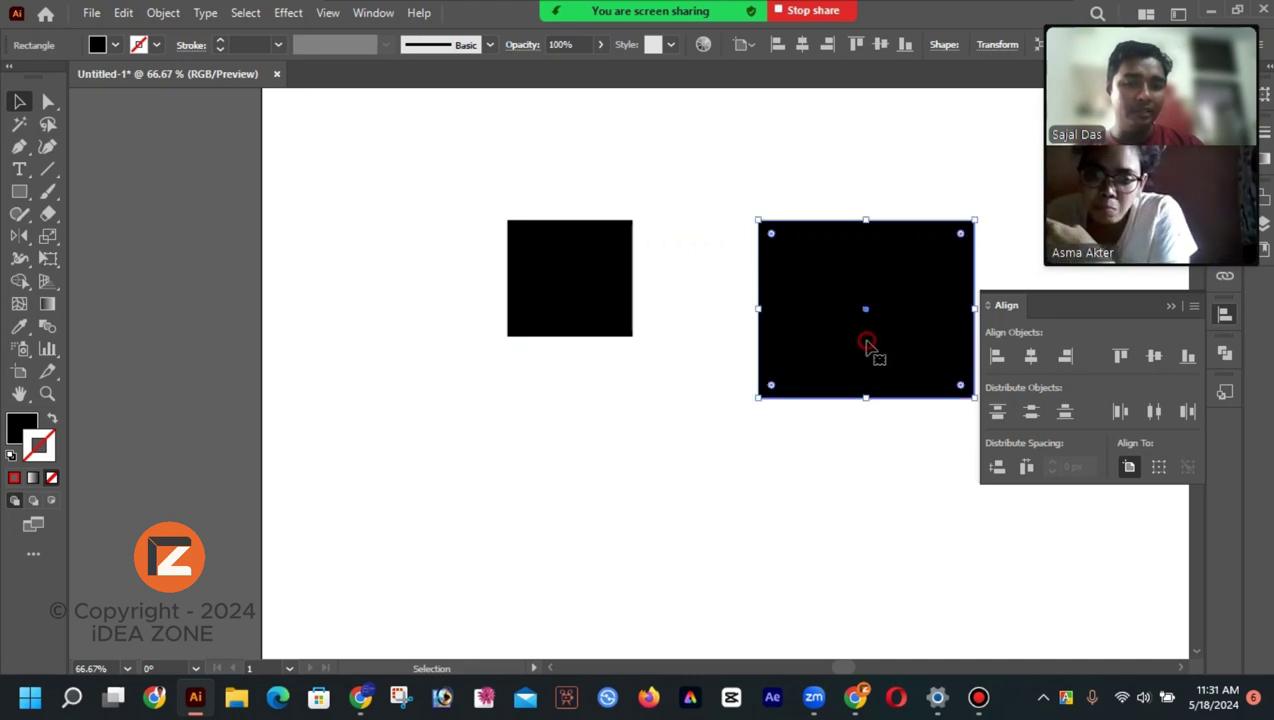
left_click(410, 296)
Step: Select both rectangles and align them to their bottom edges
left_click_drag(428, 205, 916, 446)
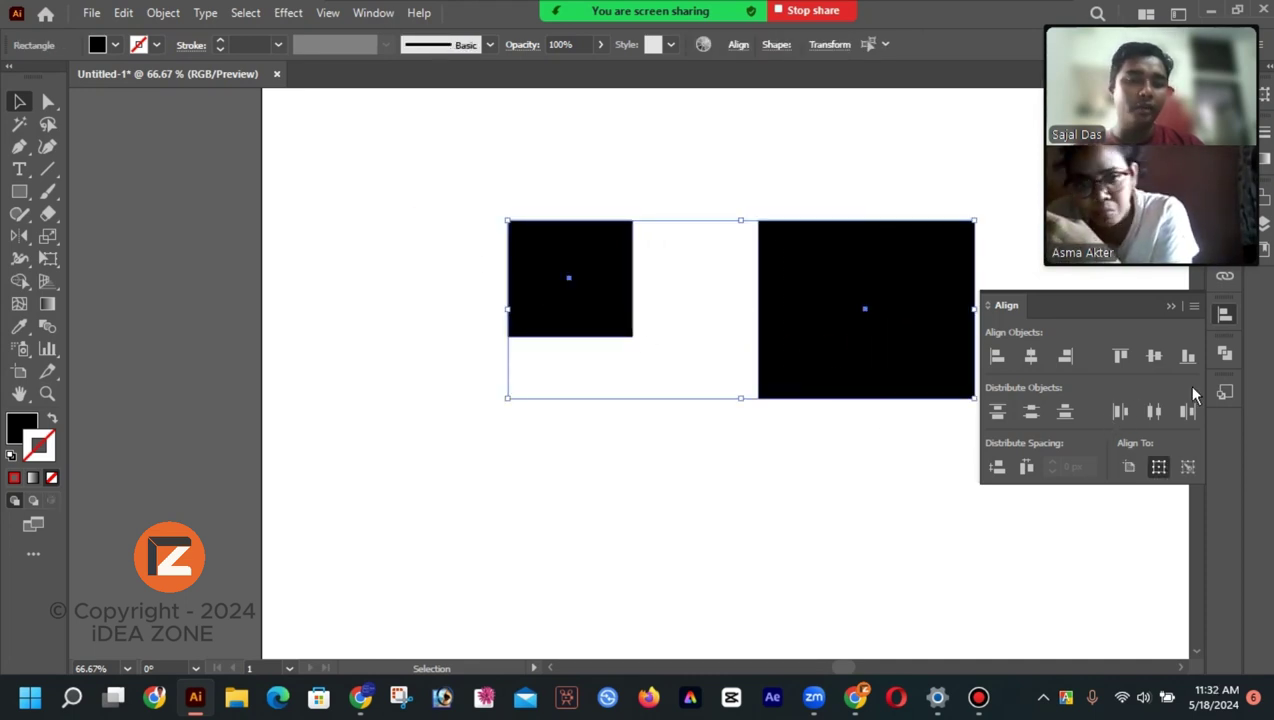
left_click(1188, 358)
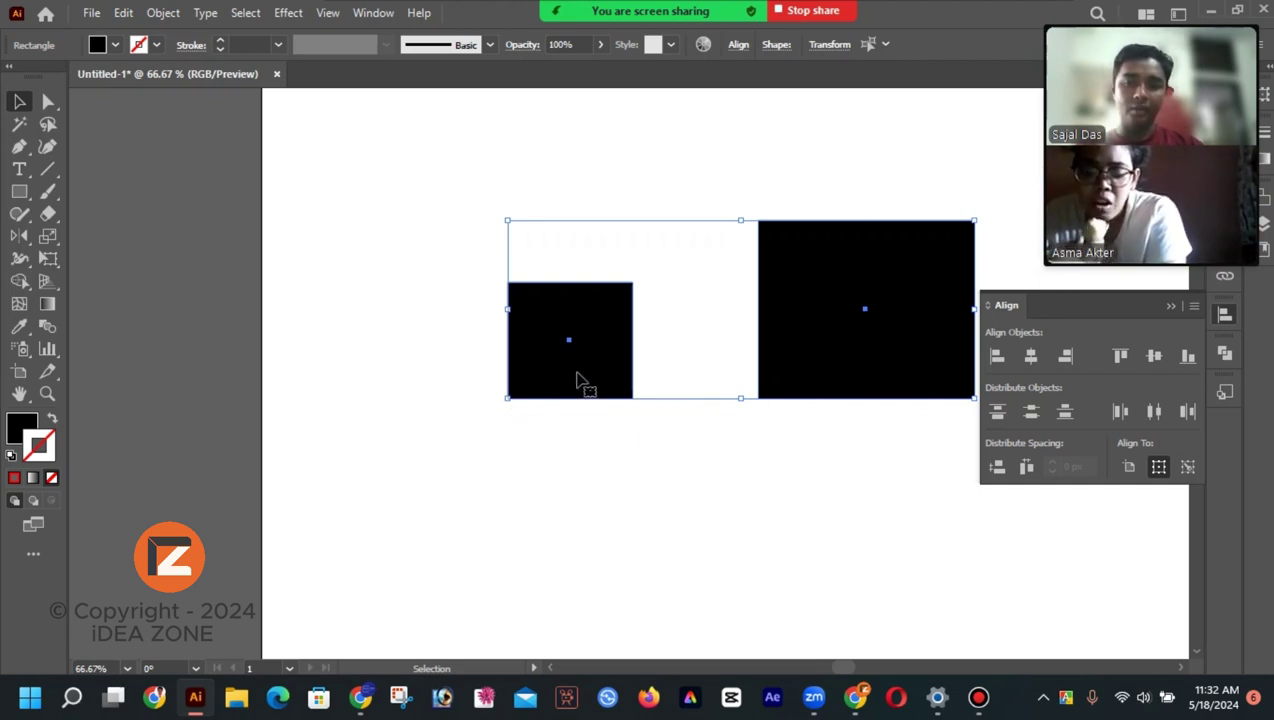
left_click(716, 537)
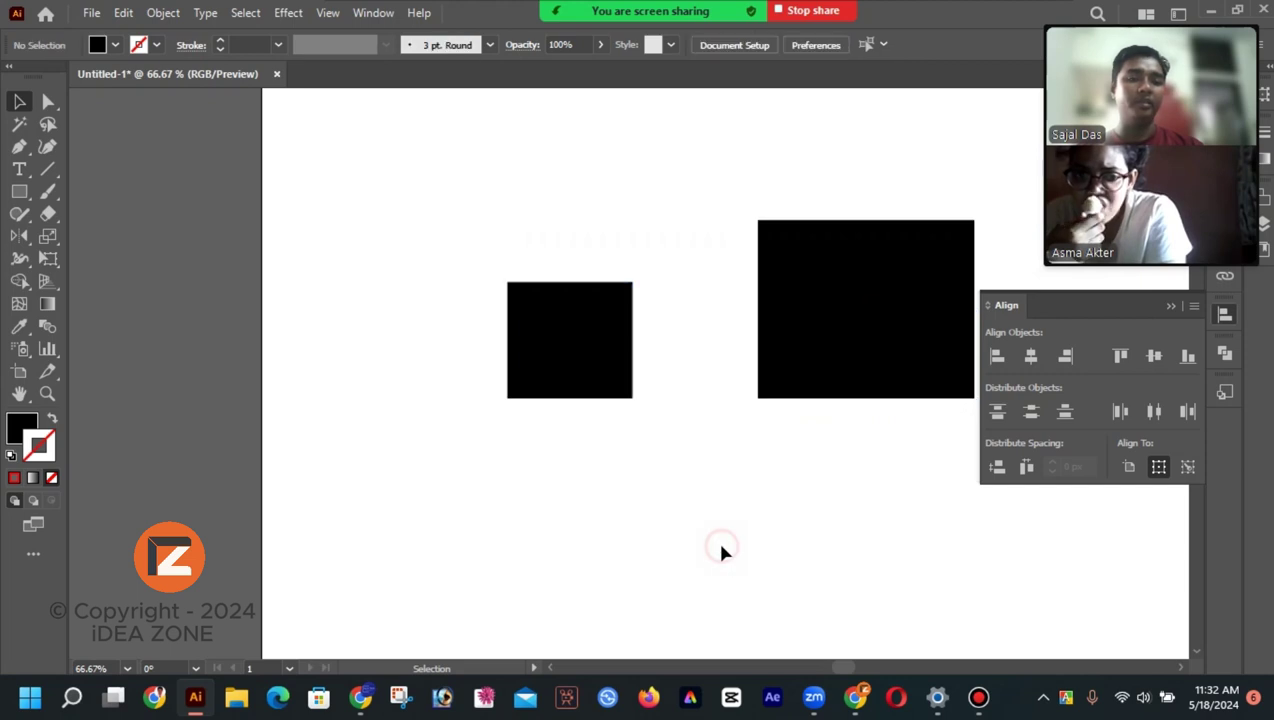
Step: Delete the larger rectangle and move the remaining one near the artboard's upper-left corner
left_click_drag(840, 350, 732, 590)
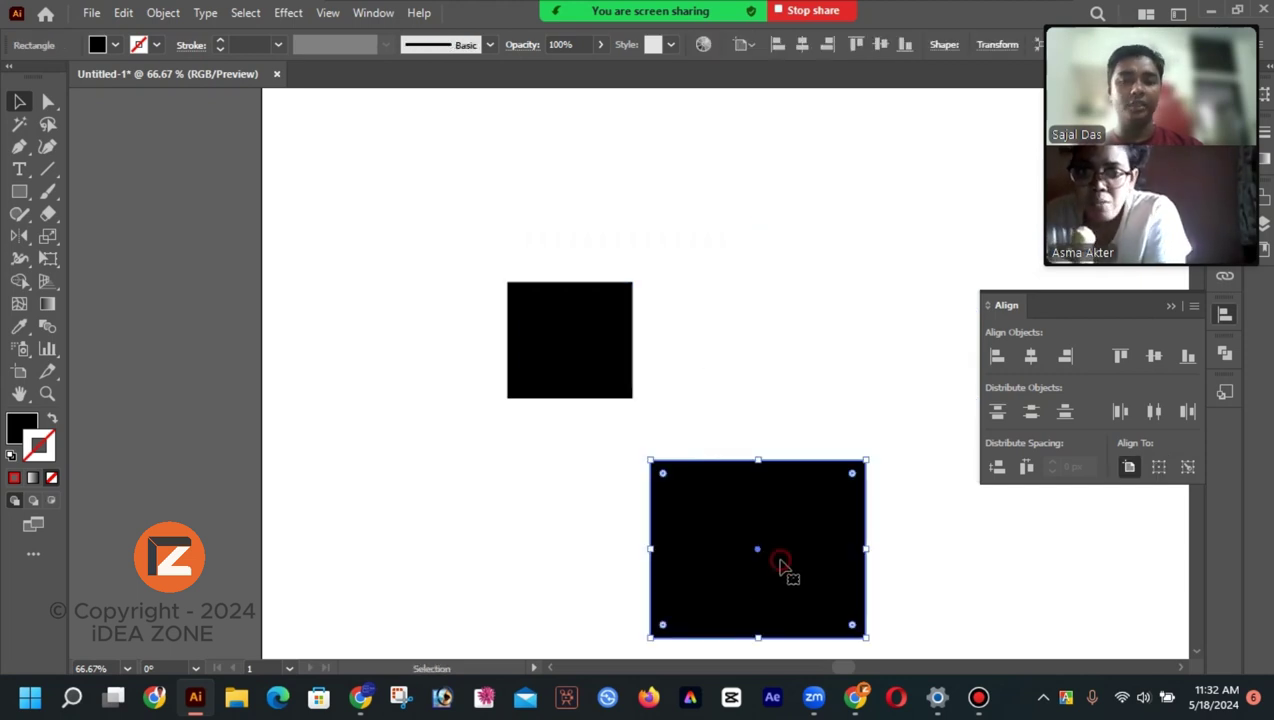
key("Delete")
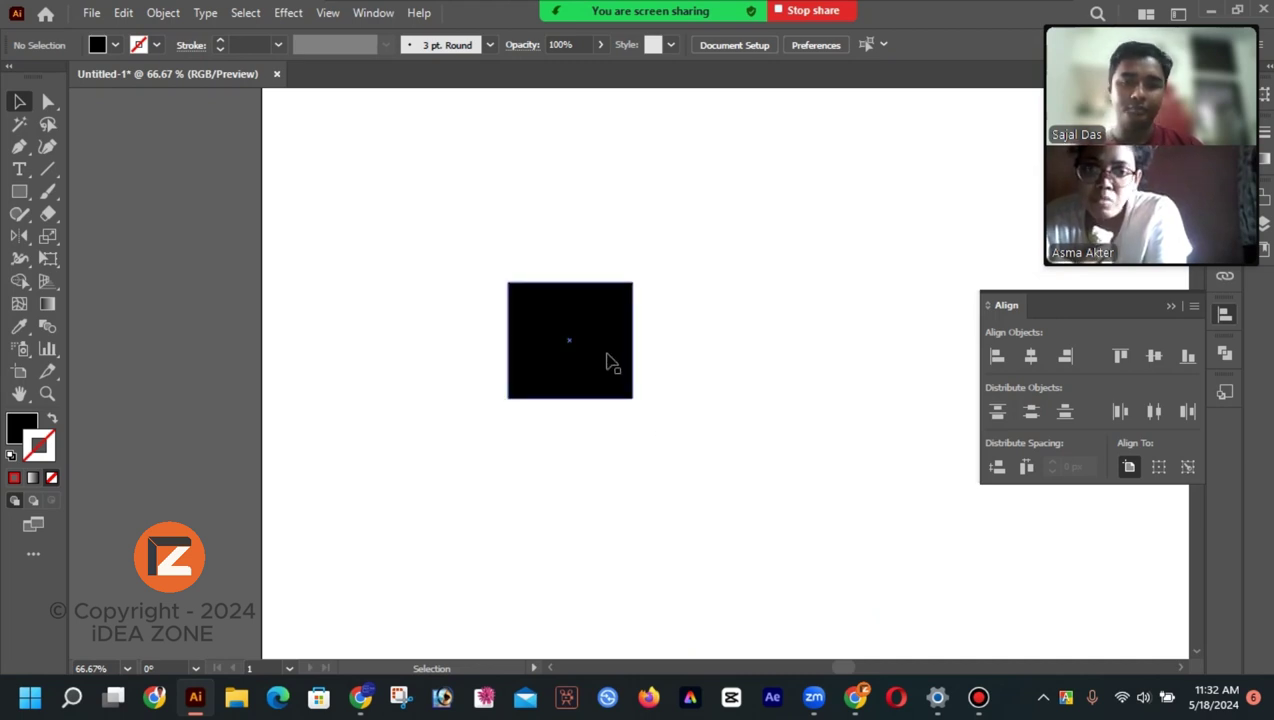
left_click_drag(606, 366, 405, 214)
scroll(585, 479, "up", 2)
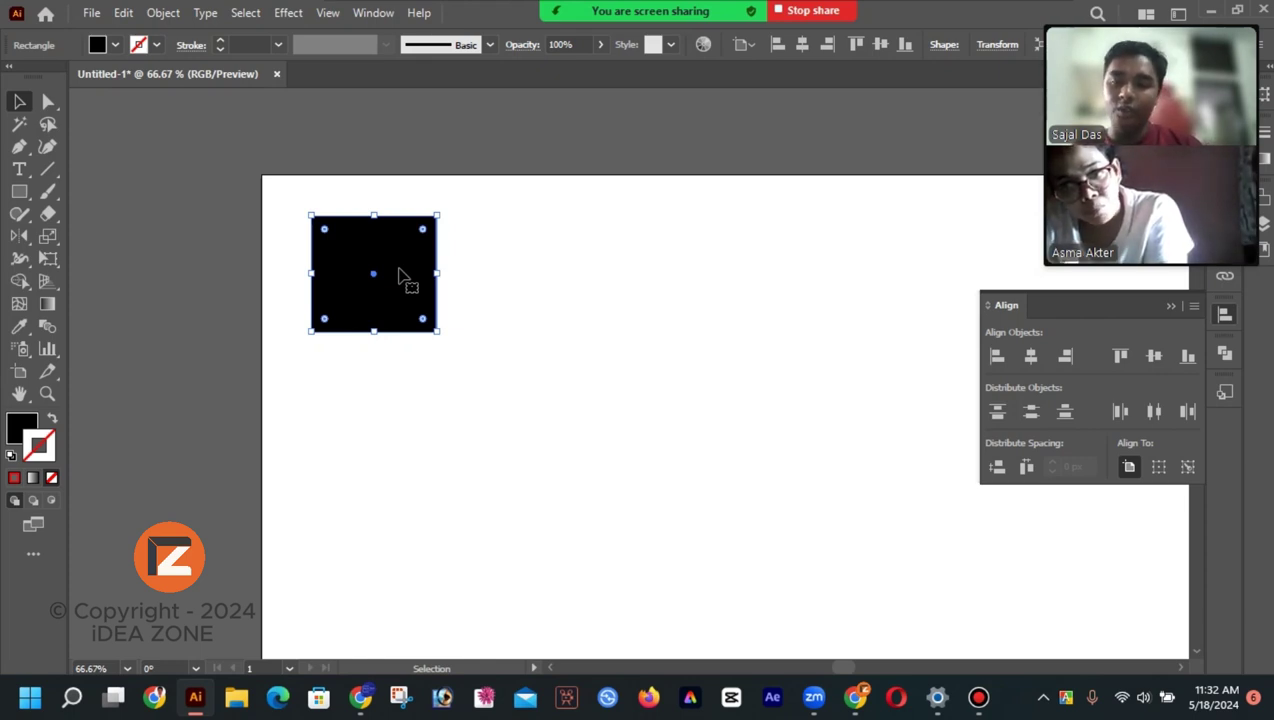
Step: Copy the rectangle a short gap to the right and repeat the duplication four times to build a row of six
left_click_drag(399, 273, 538, 278)
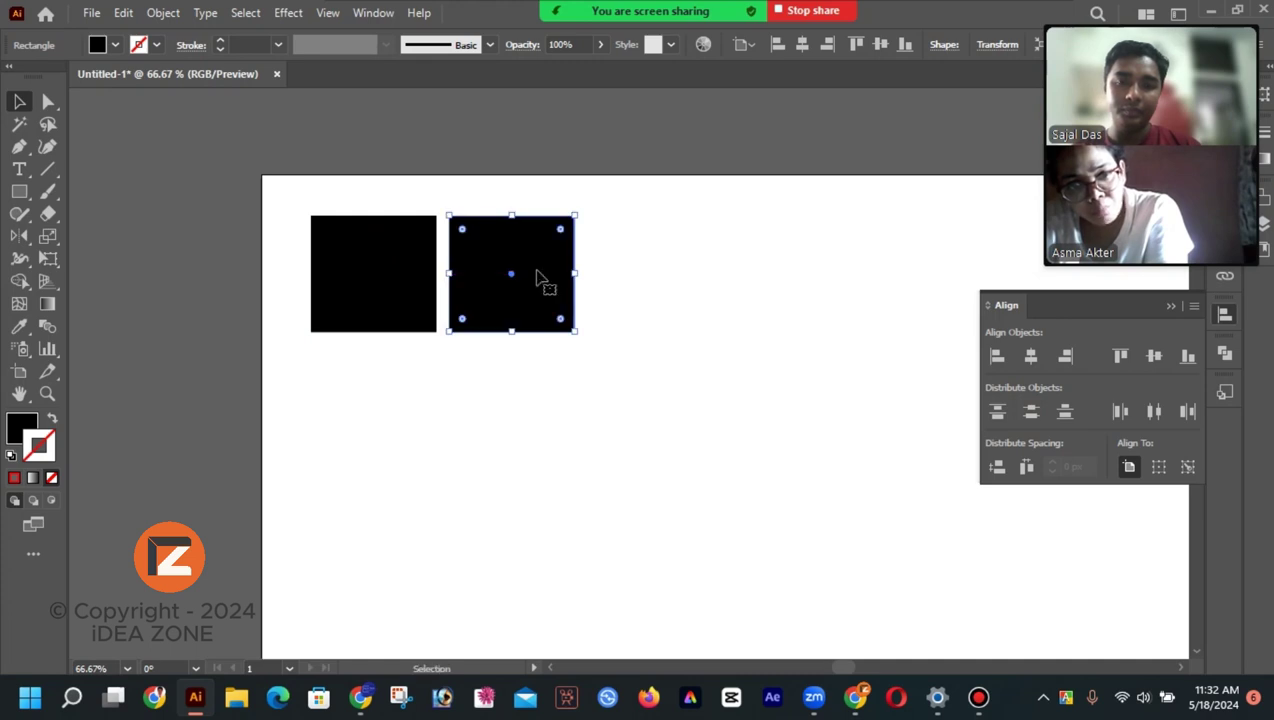
key("ctrl+d")
key("ctrl+d")
key("ctrl+d")
key("ctrl+d")
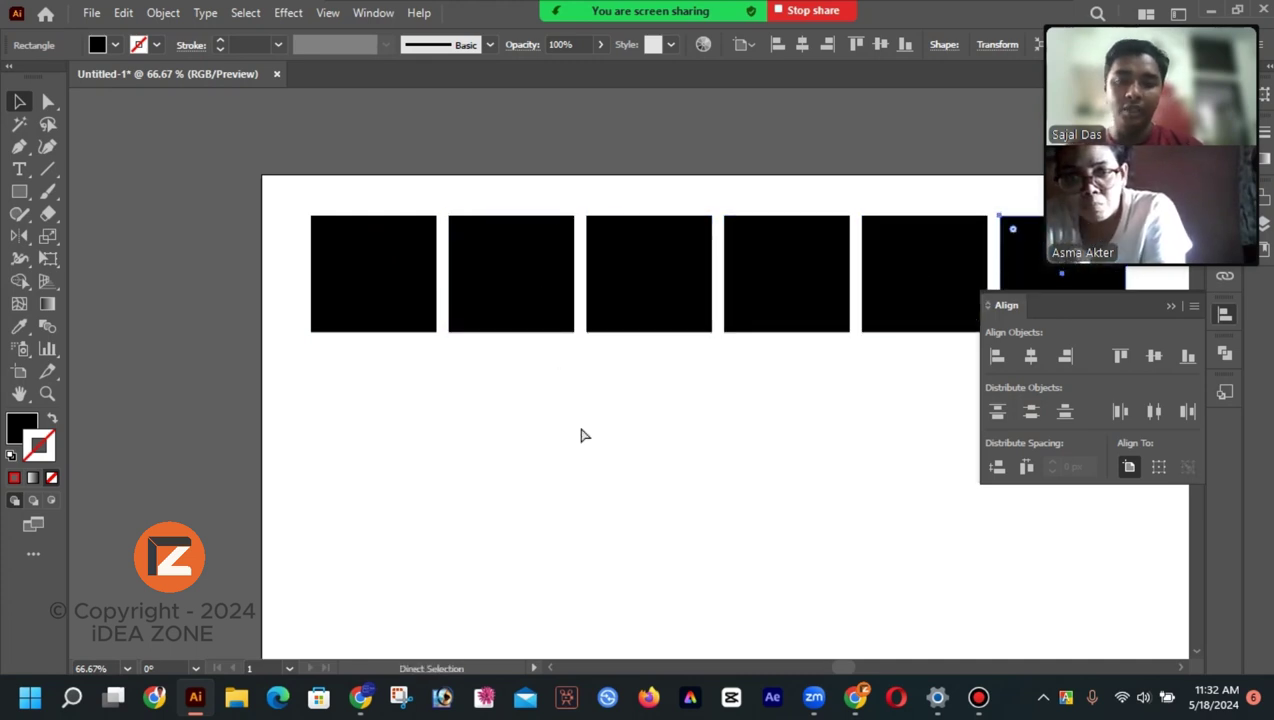
Step: Select all six rectangles and place a copy of the row directly below, leaving a small gap
key("ctrl+minus")
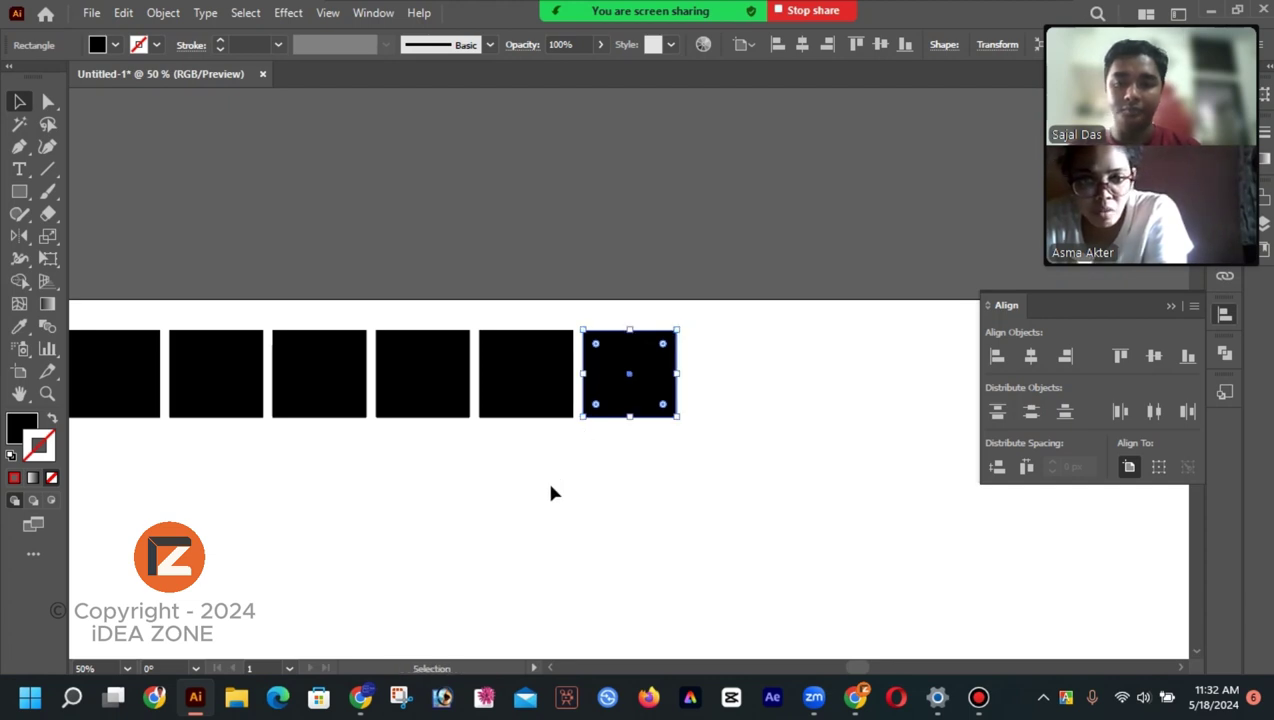
key("space")
left_click_drag(535, 515, 639, 355)
left_click(848, 236)
left_click_drag(850, 209, 200, 308)
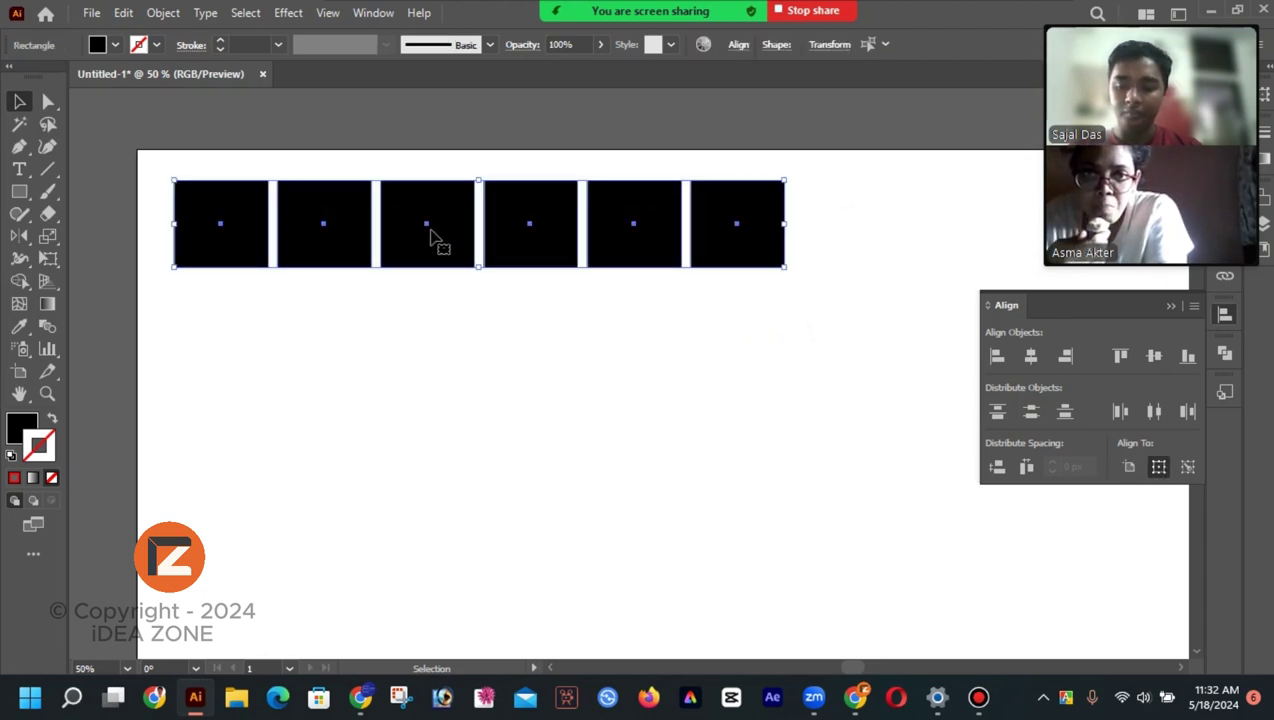
left_click_drag(432, 236, 440, 350)
left_click_drag(437, 349, 431, 348)
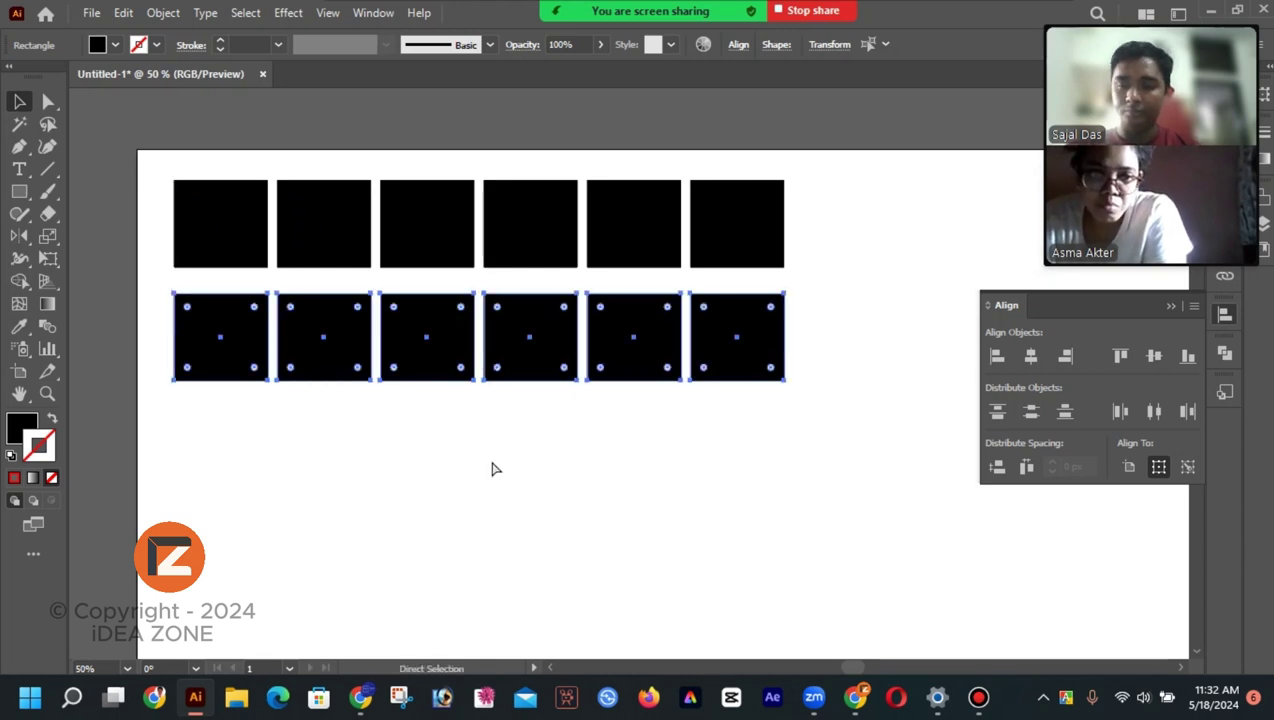
Step: Repeat the row duplication three times to form a grid of five rows, and deselect it
key("ctrl+d")
key("ctrl+d")
key("ctrl+d")
scroll(706, 408, "down", 2)
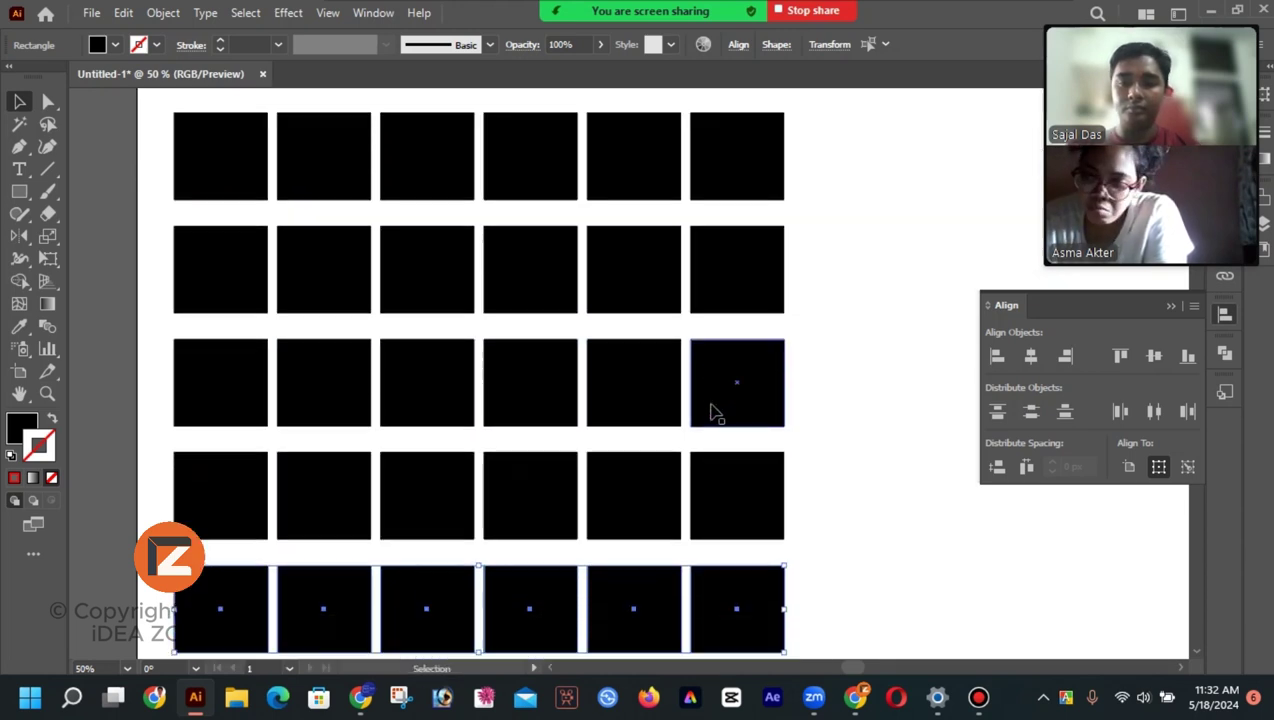
scroll(898, 425, "down", 1)
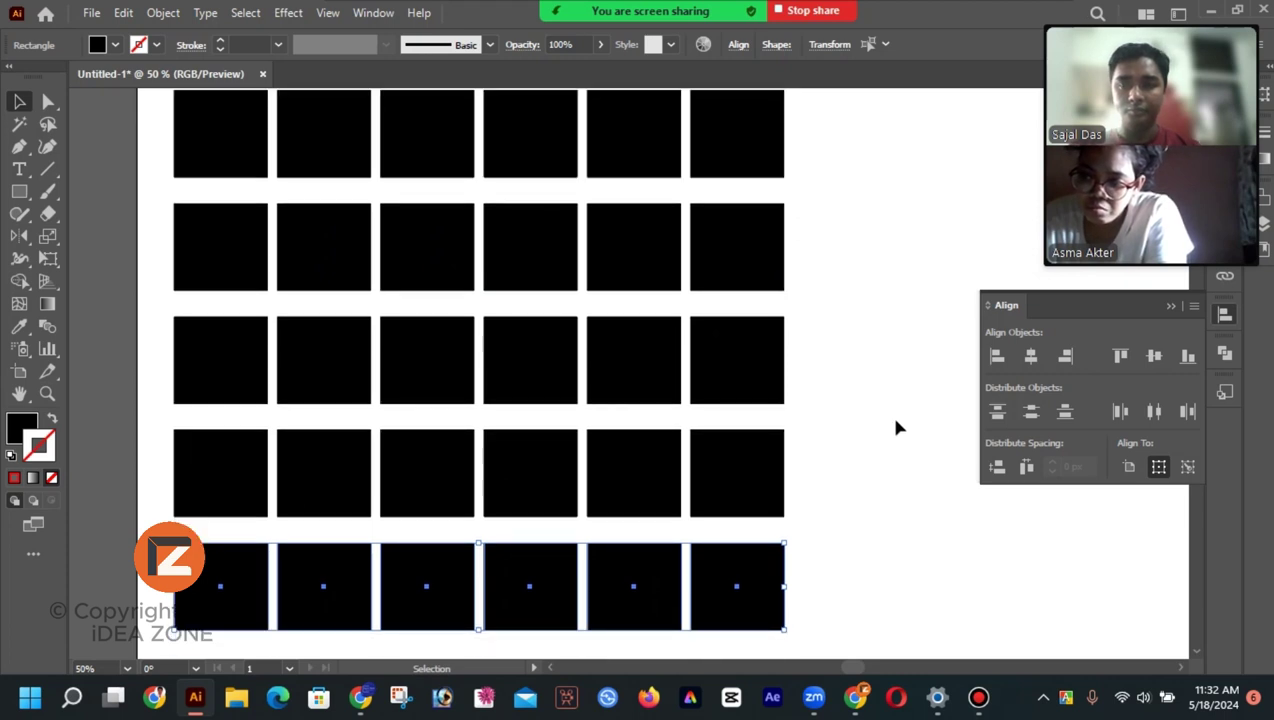
key("ctrl+minus")
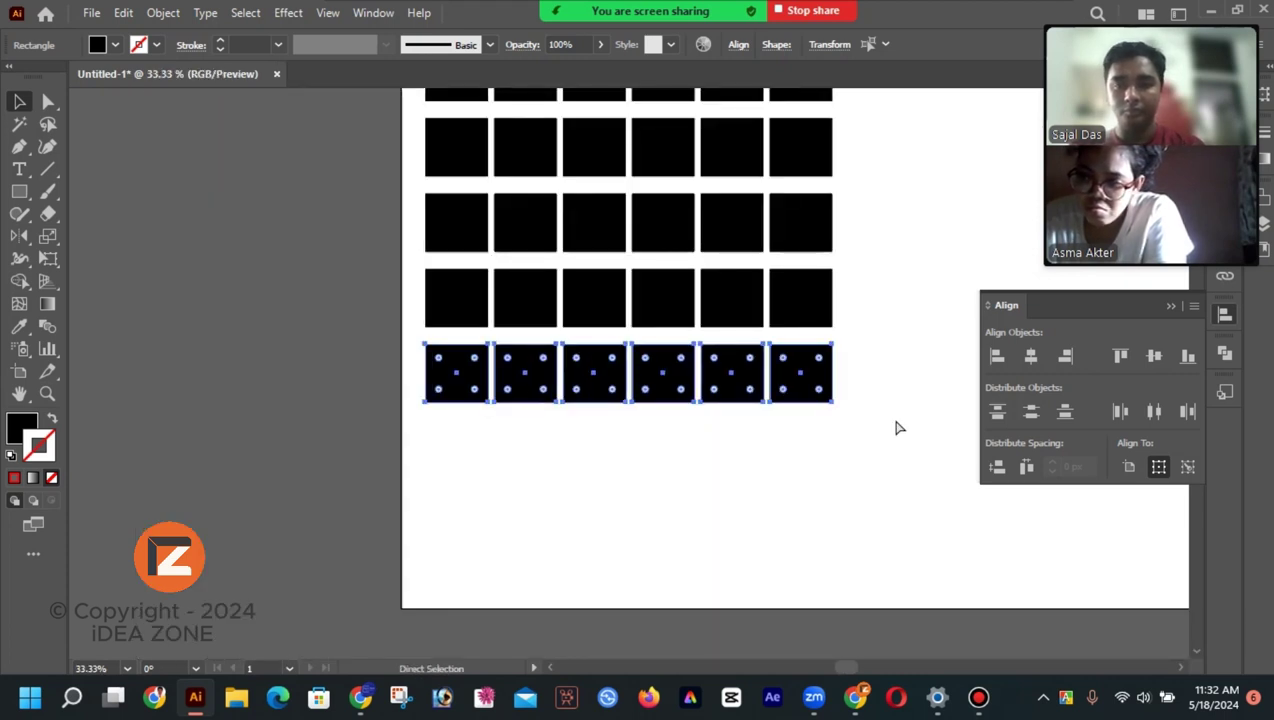
key("v")
scroll(889, 407, "up", 5)
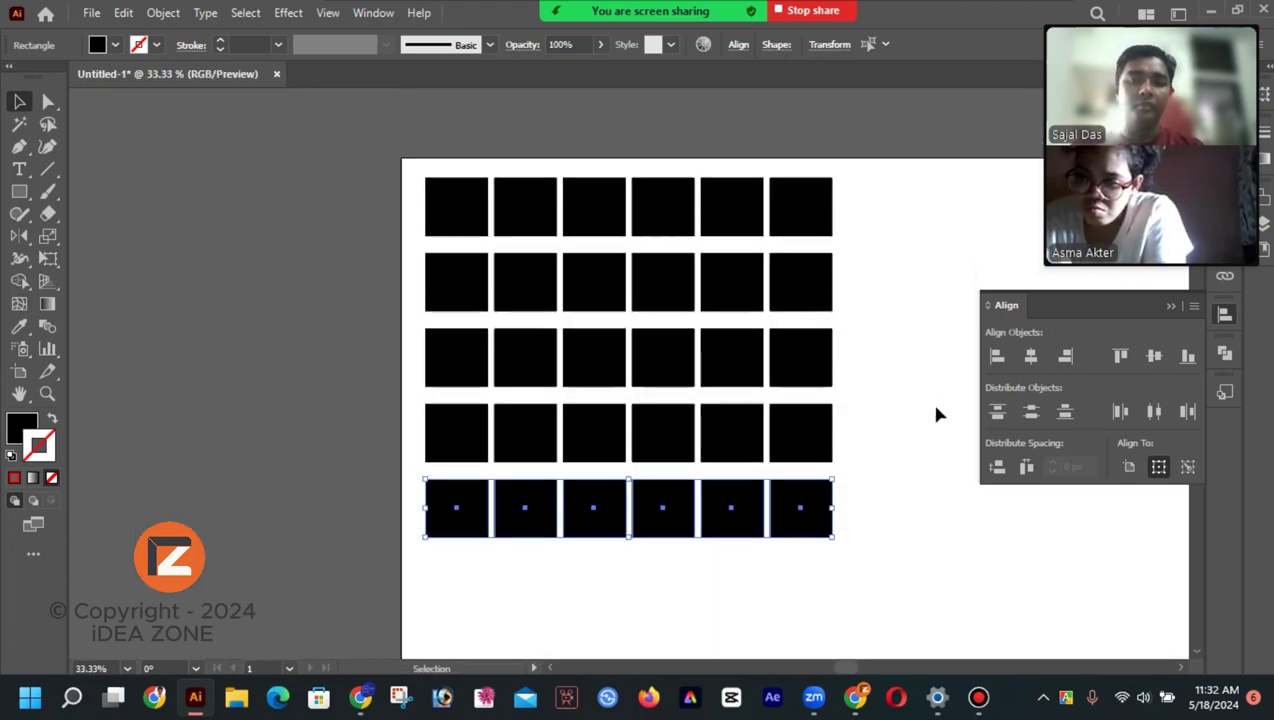
left_click(877, 545)
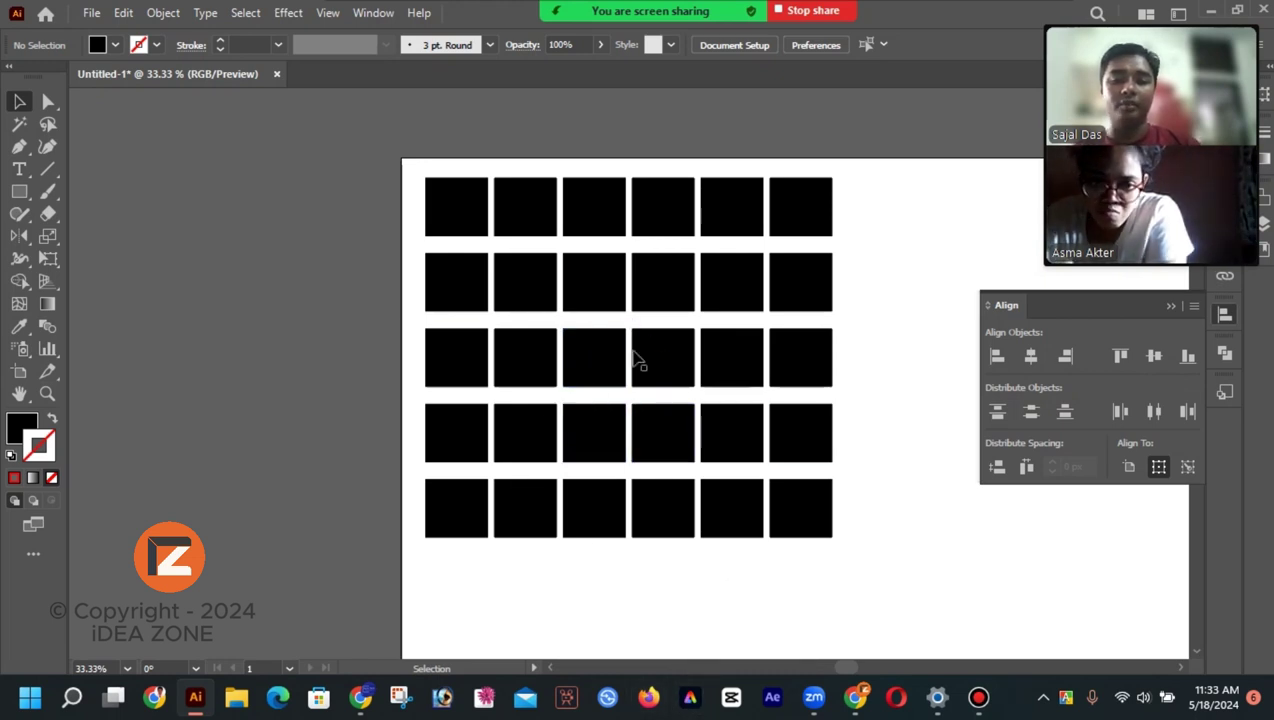
Step: Move the third, fourth and fifth rectangles of the second row to scattered spots off the artboard's left side, and deselect
left_click_drag(617, 287, 218, 351)
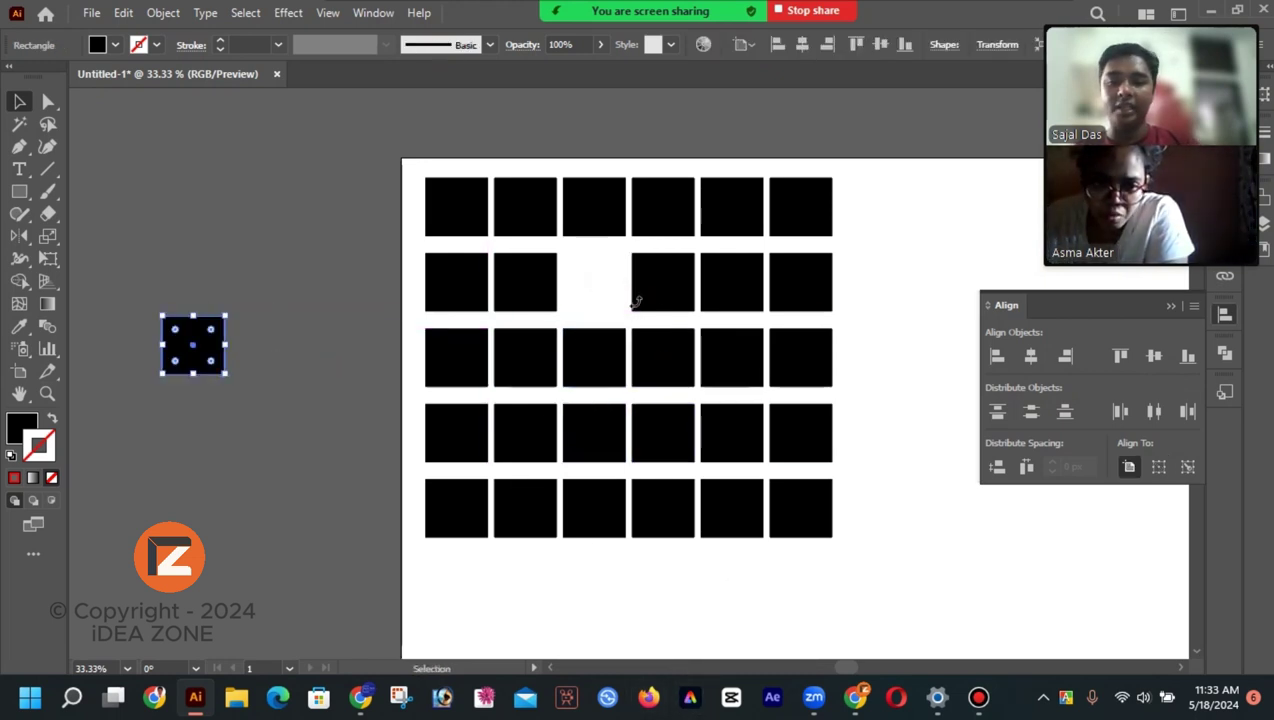
left_click_drag(663, 284, 315, 437)
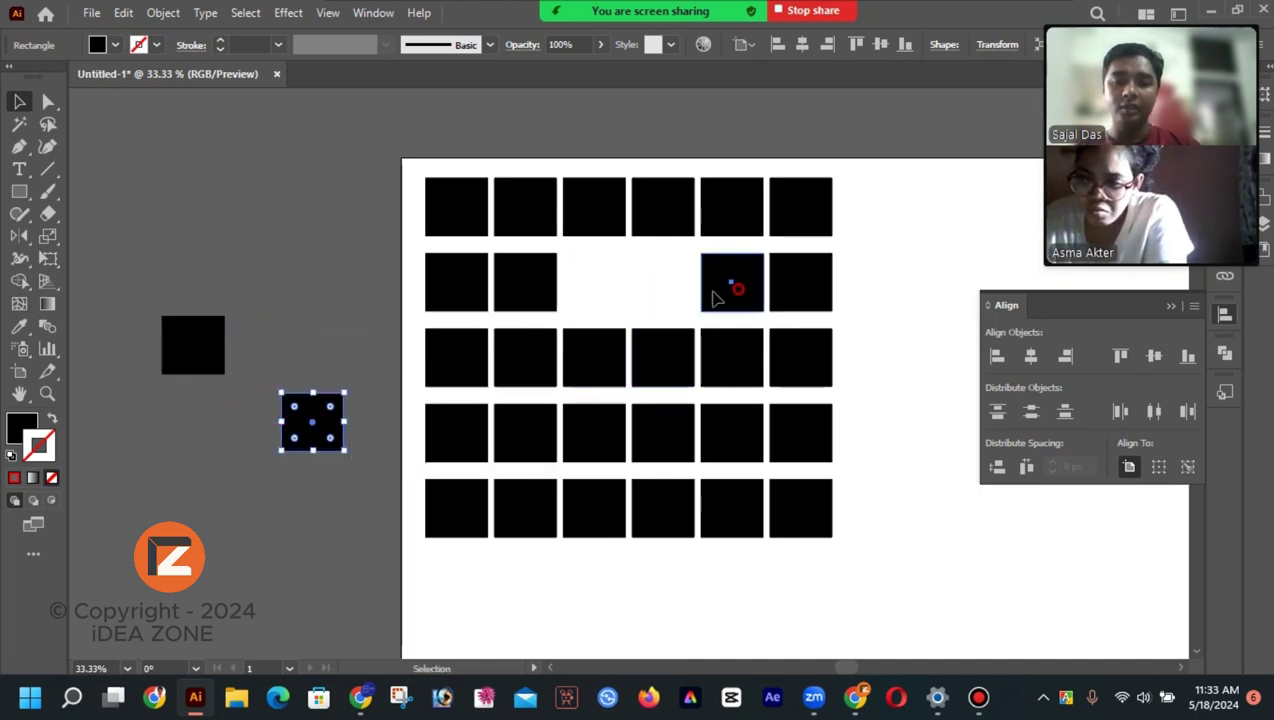
left_click_drag(716, 298, 343, 327)
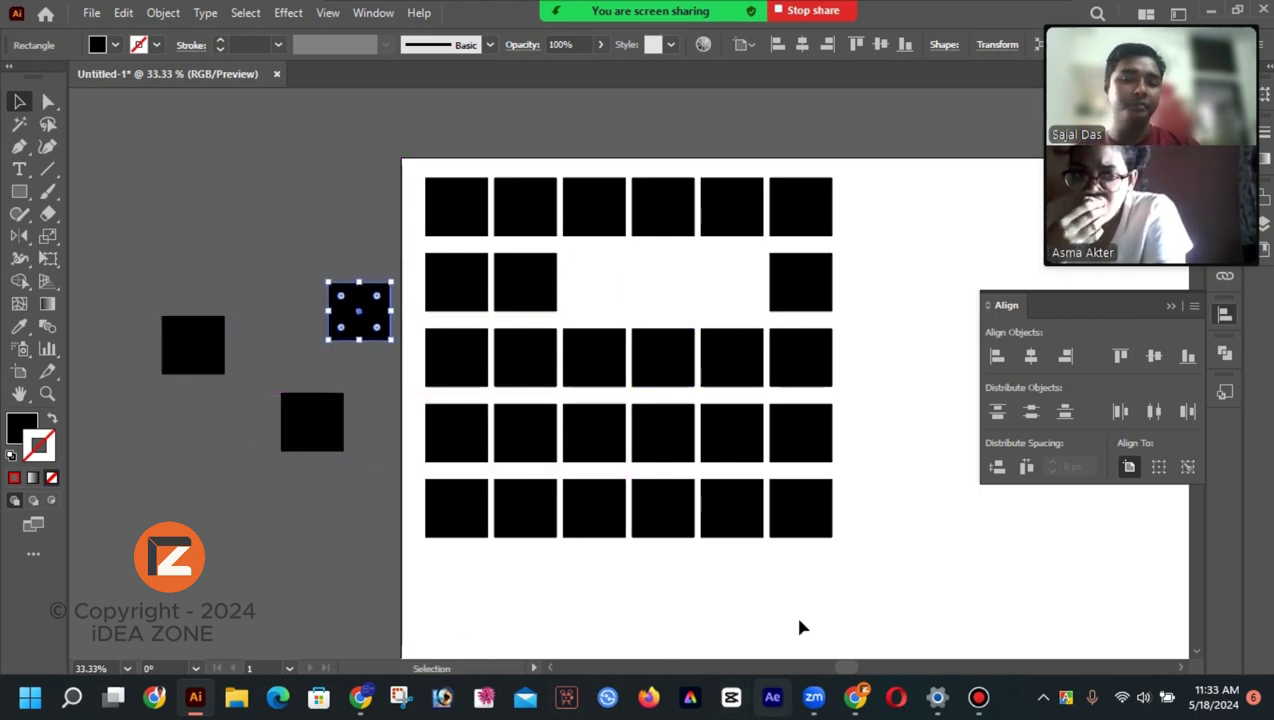
left_click(858, 587)
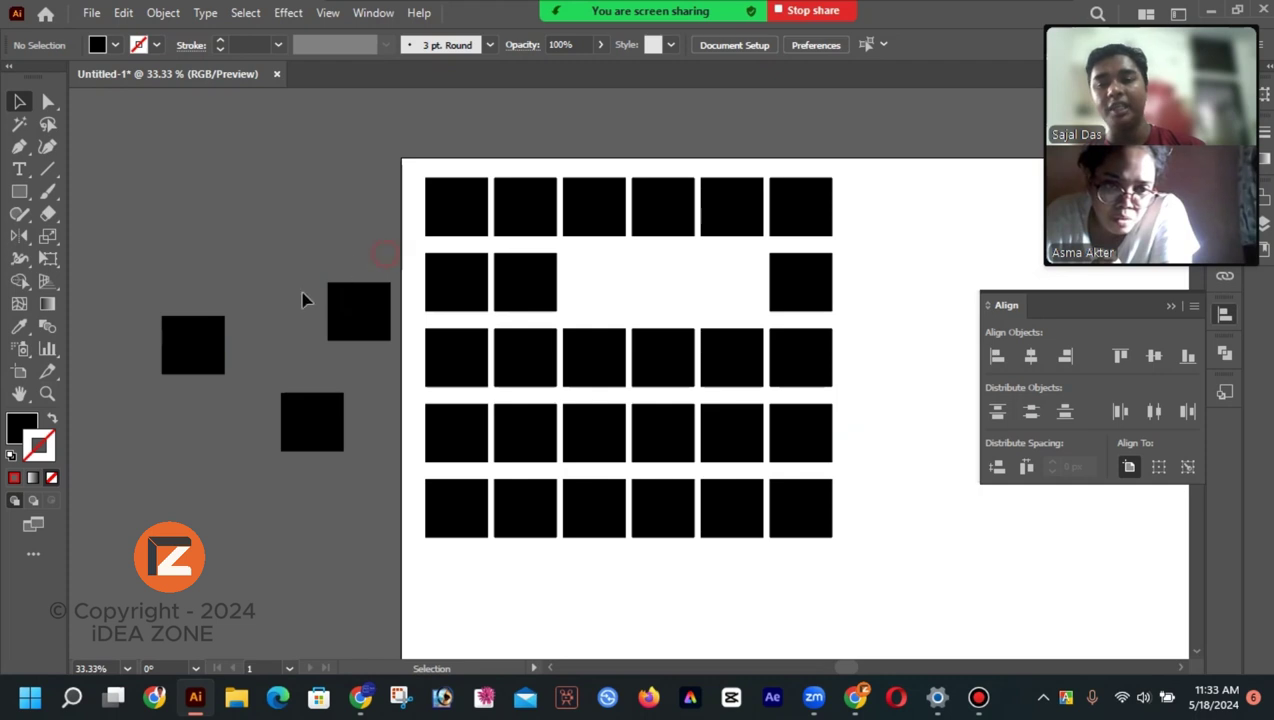
Step: Select the three scattered rectangles together with the first rectangle of the second row
left_click_drag(160, 439, 395, 278)
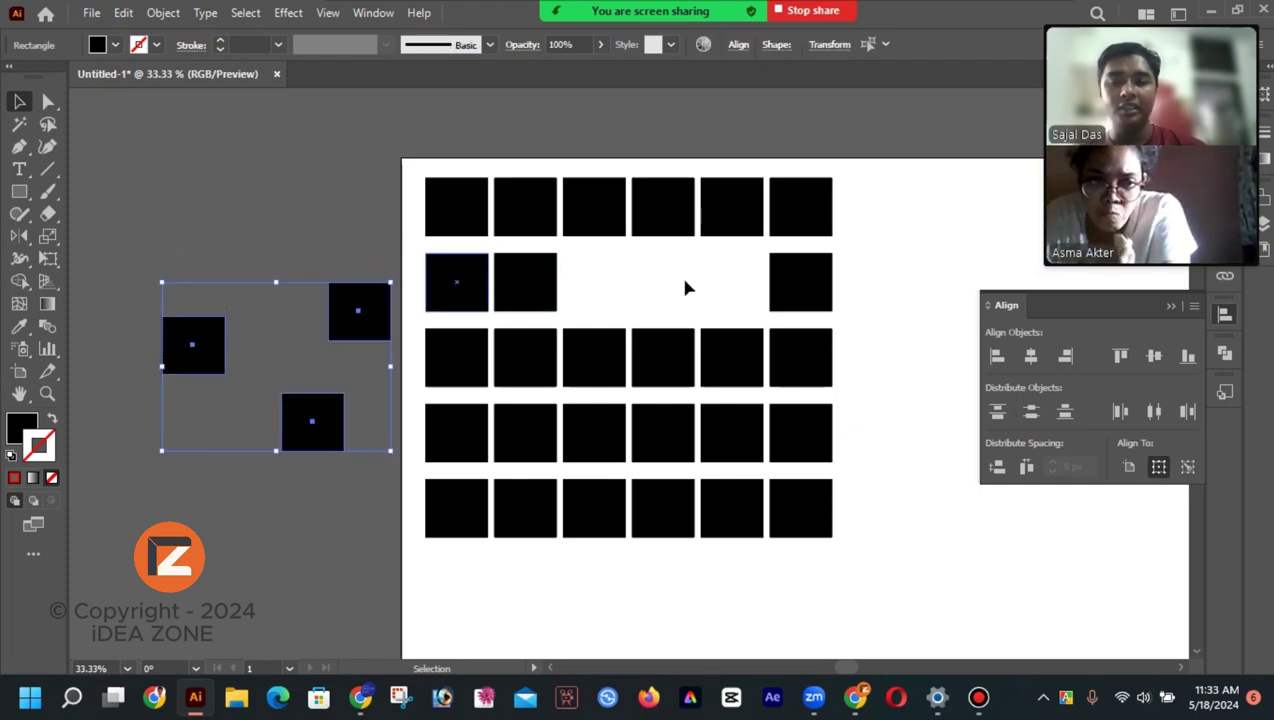
left_click(456, 280, "shift")
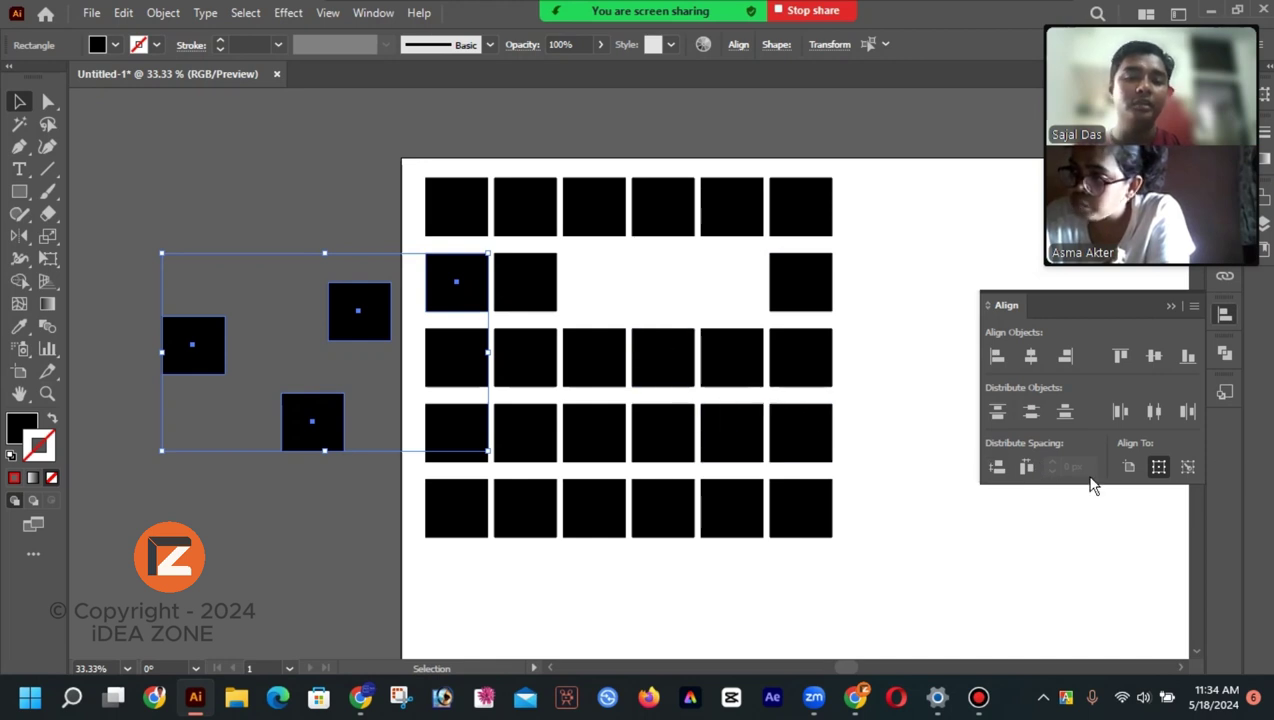
Step: Try vertically centring the selected rectangles with Align To Key Object, using the uppermost scattered rectangle as key, and undo the alignment
left_click(1187, 467)
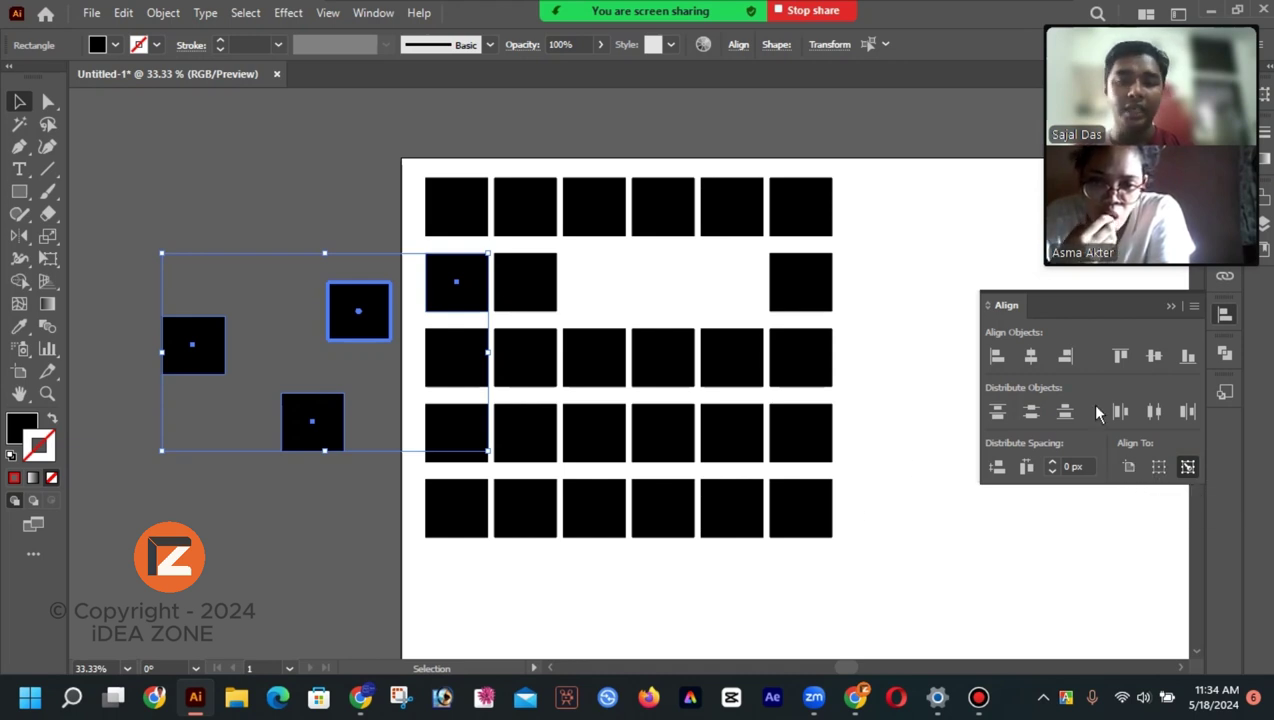
left_click(1155, 357)
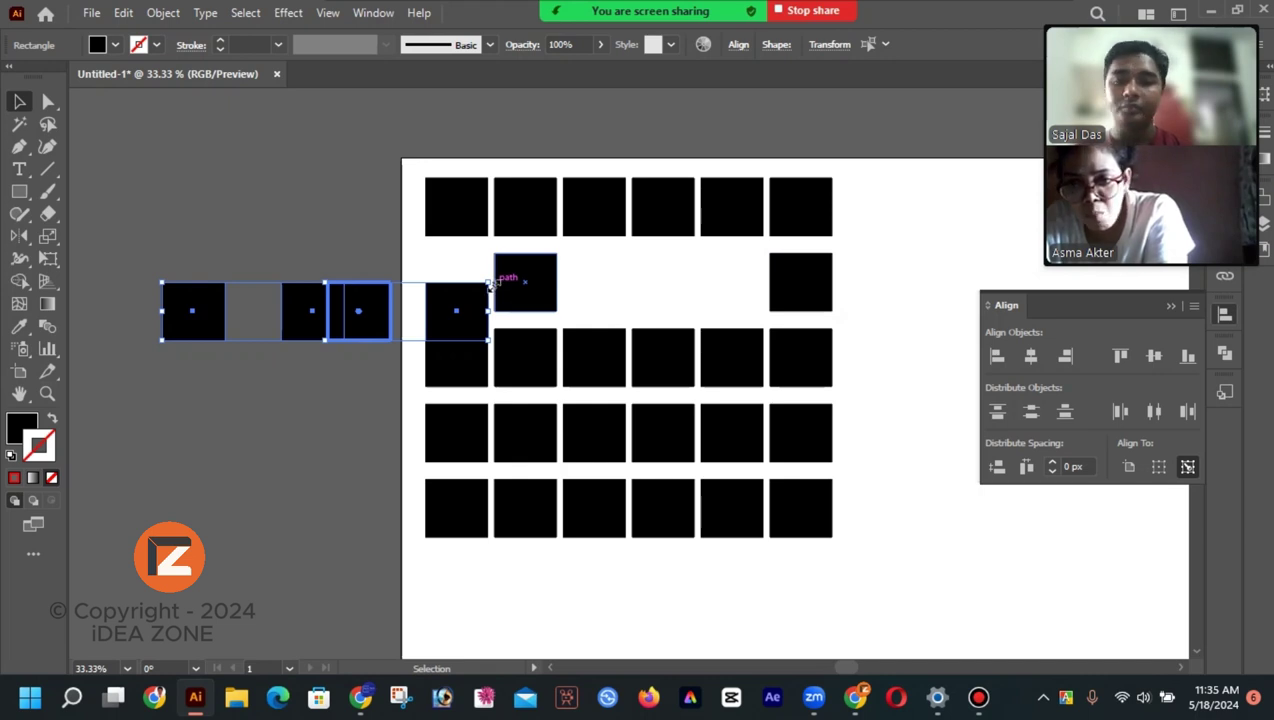
key("ctrl+z")
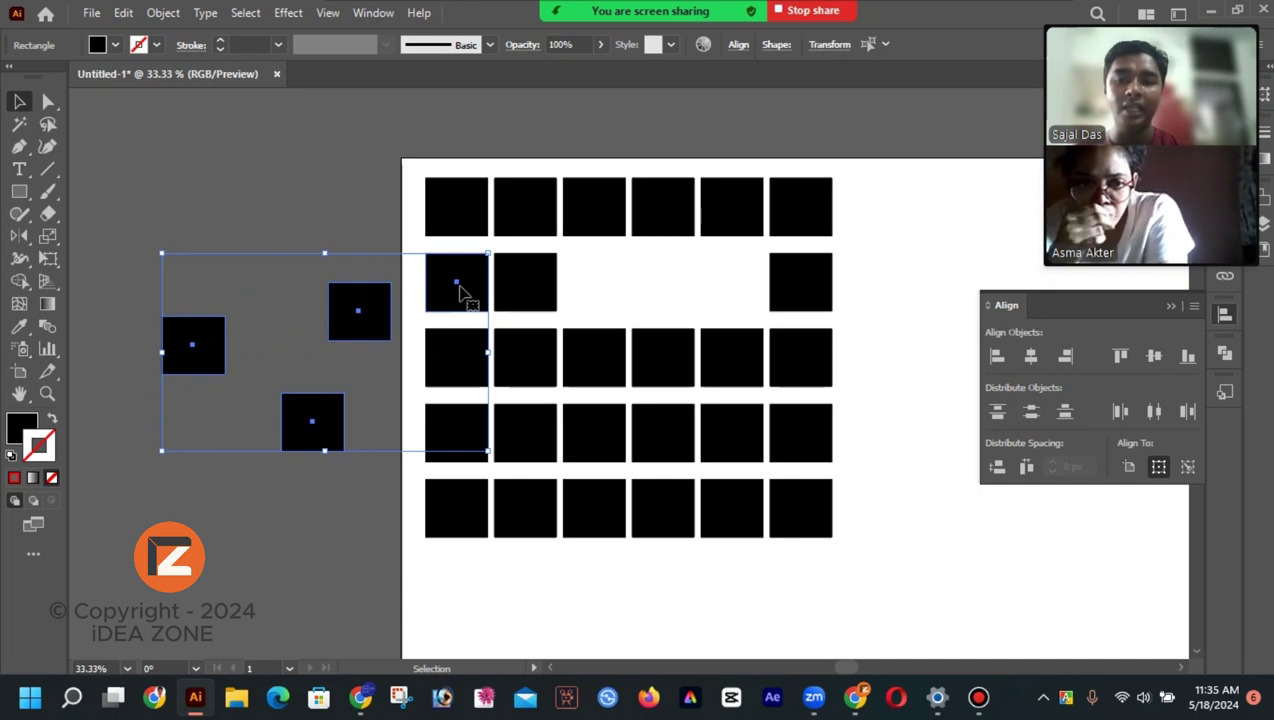
Step: Make the second row's first rectangle the key object for aligning the selection
left_click(459, 290)
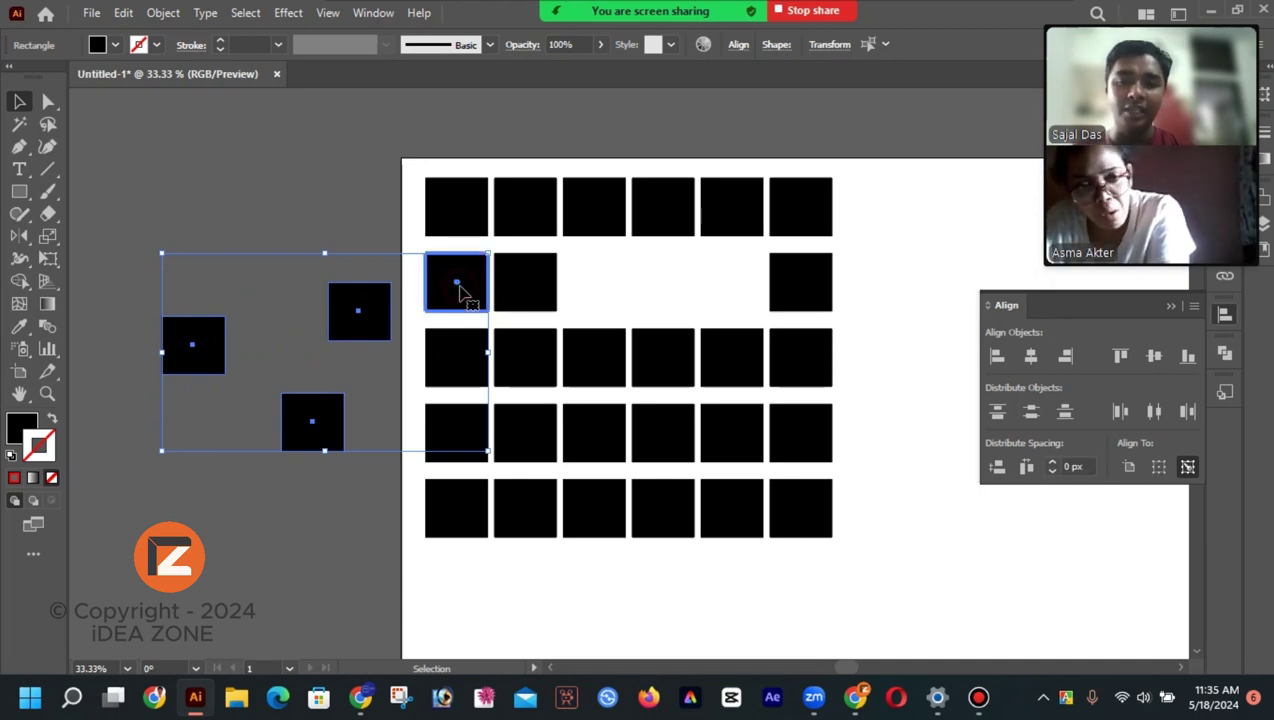